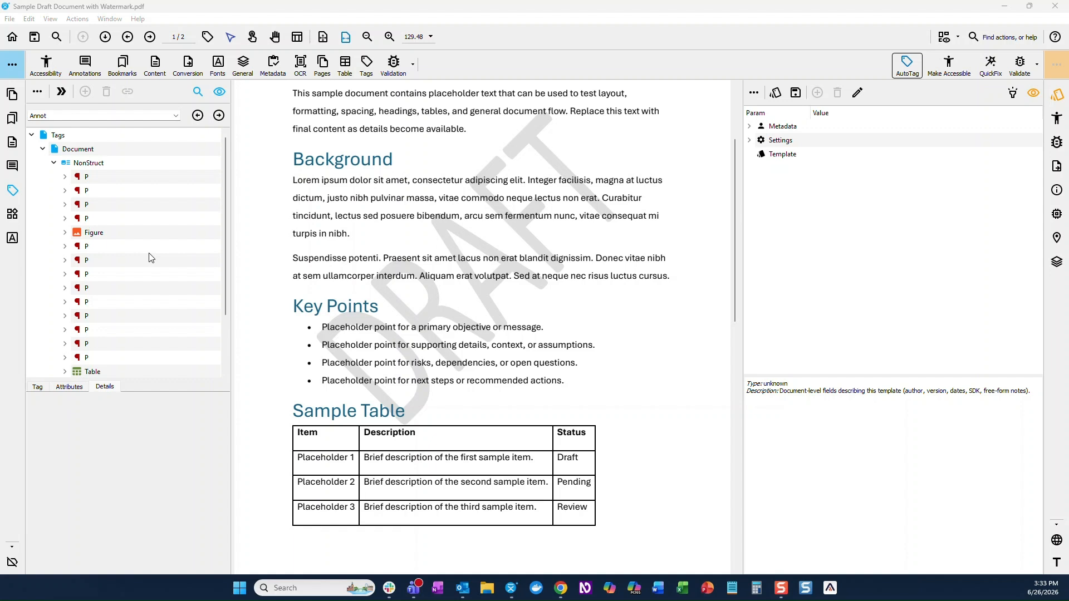
Inspect the Figure tag and its child content items to see what each one covers on page 1
scroll(433, 307, up, 3)
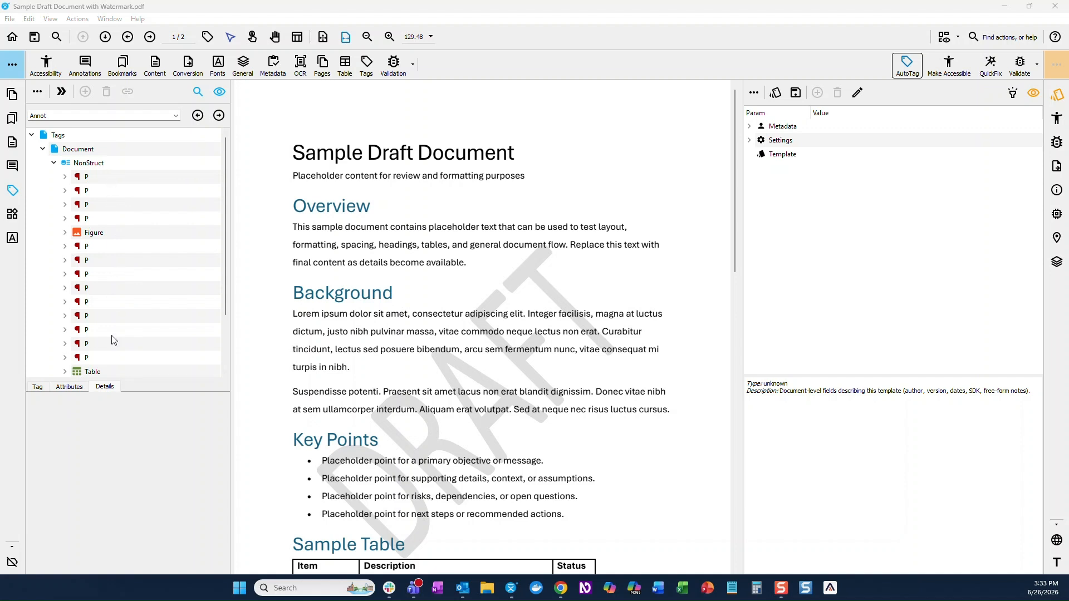
click(114, 235)
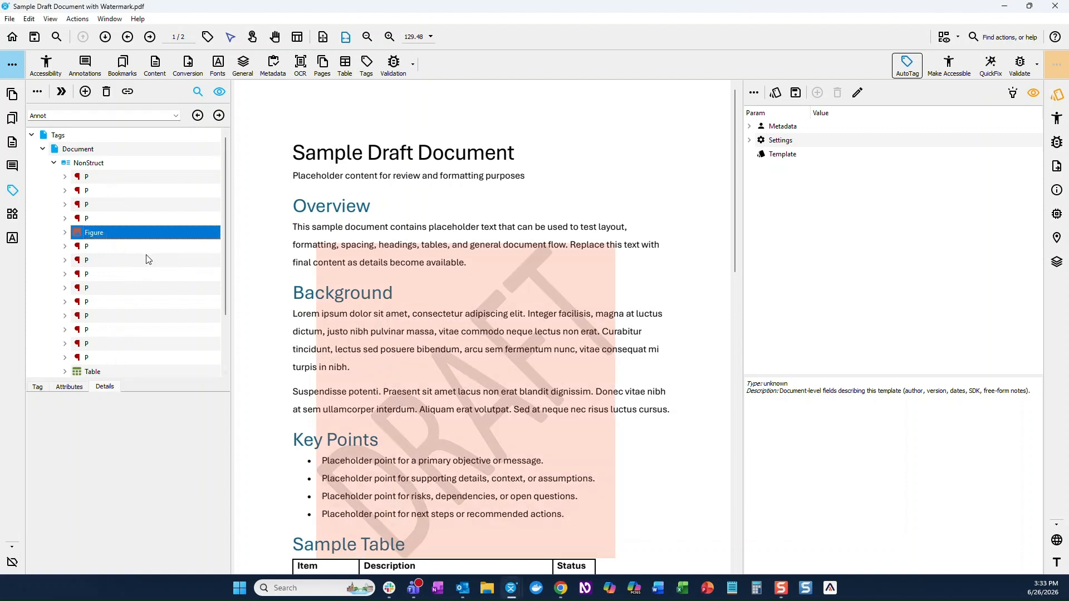
click(65, 233)
click(107, 247)
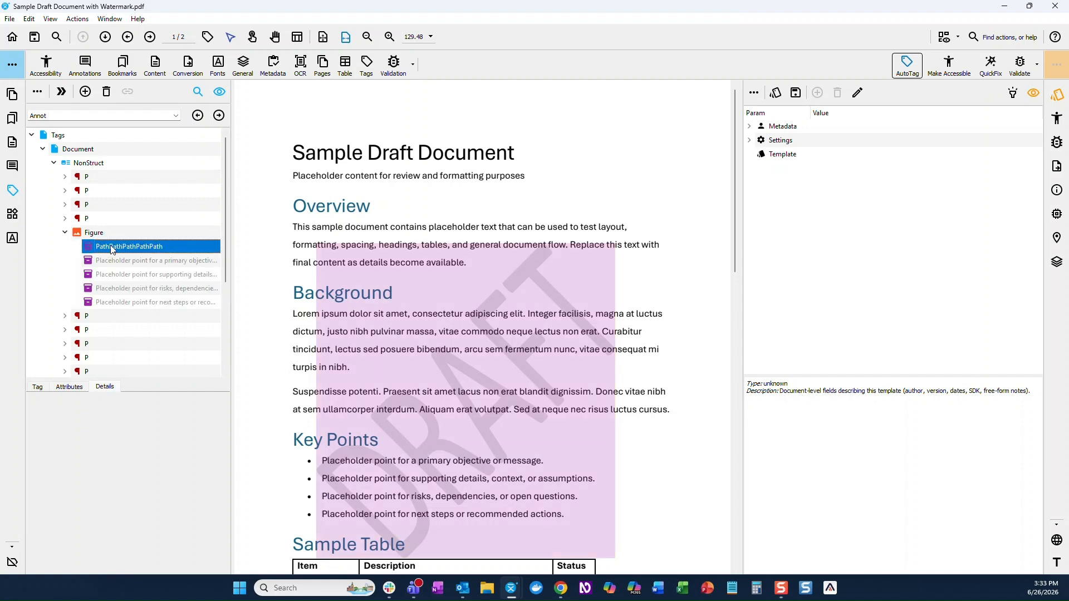
scroll(501, 385, down, 3)
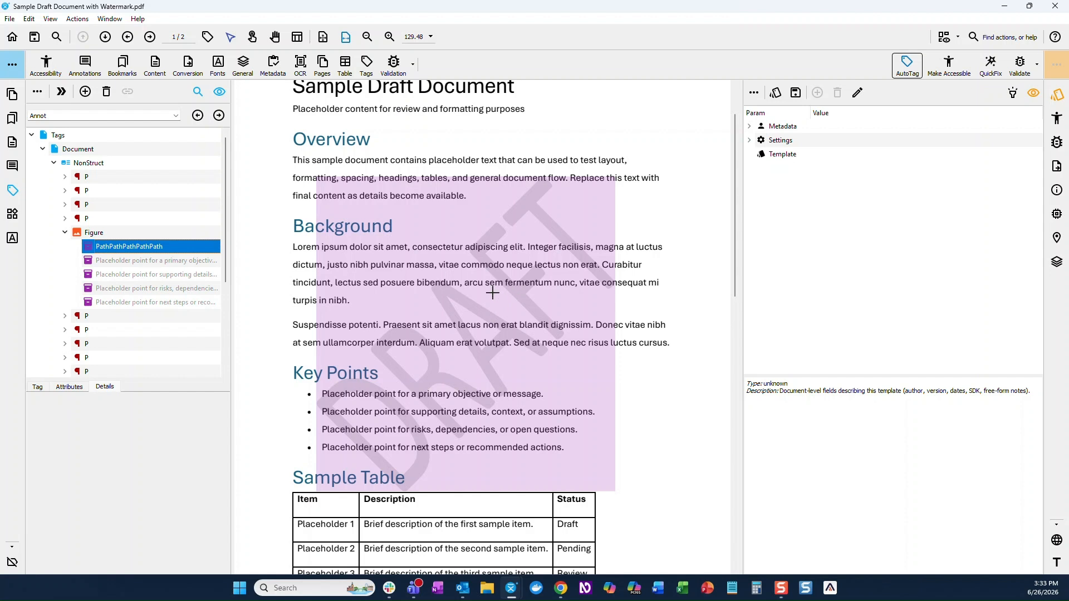
click(123, 262)
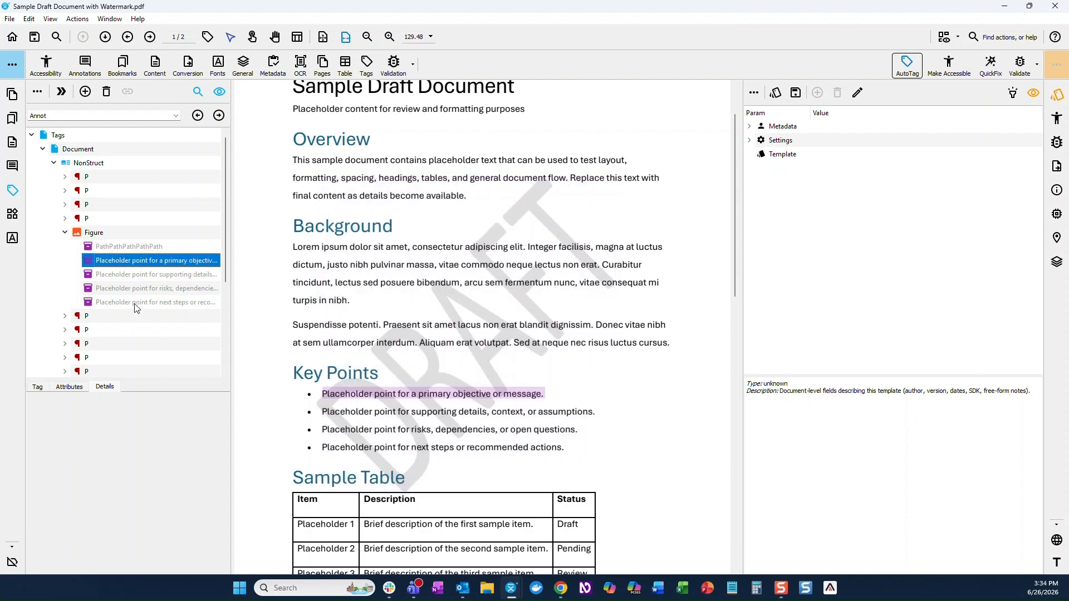
click(133, 275)
click(132, 288)
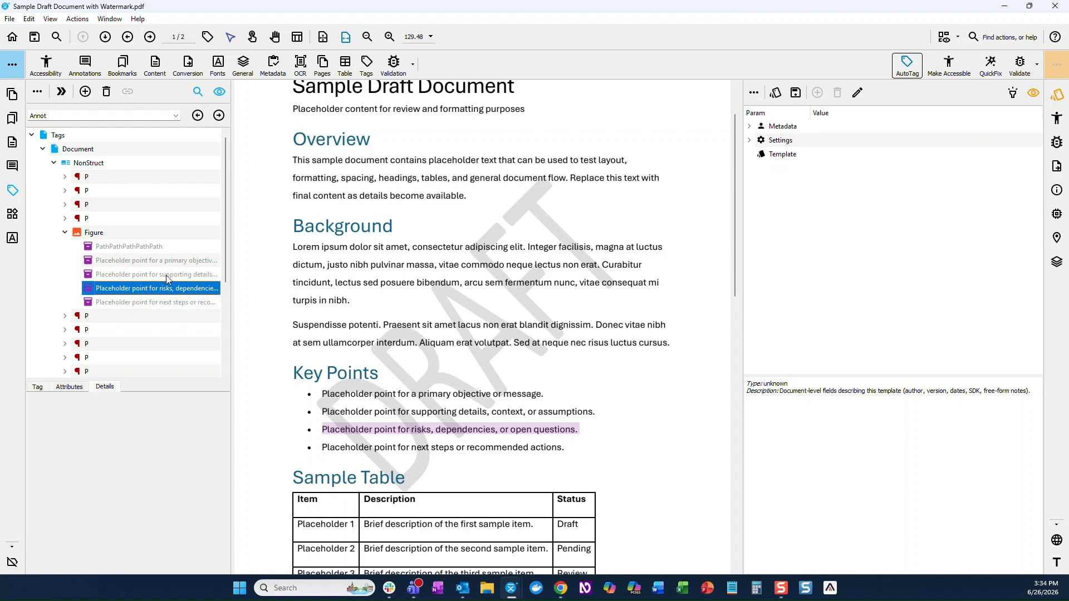
Examine the DRAFT watermark on page 2 and its tag, and return to the Figure tag on page 1
scroll(337, 329, down, 10)
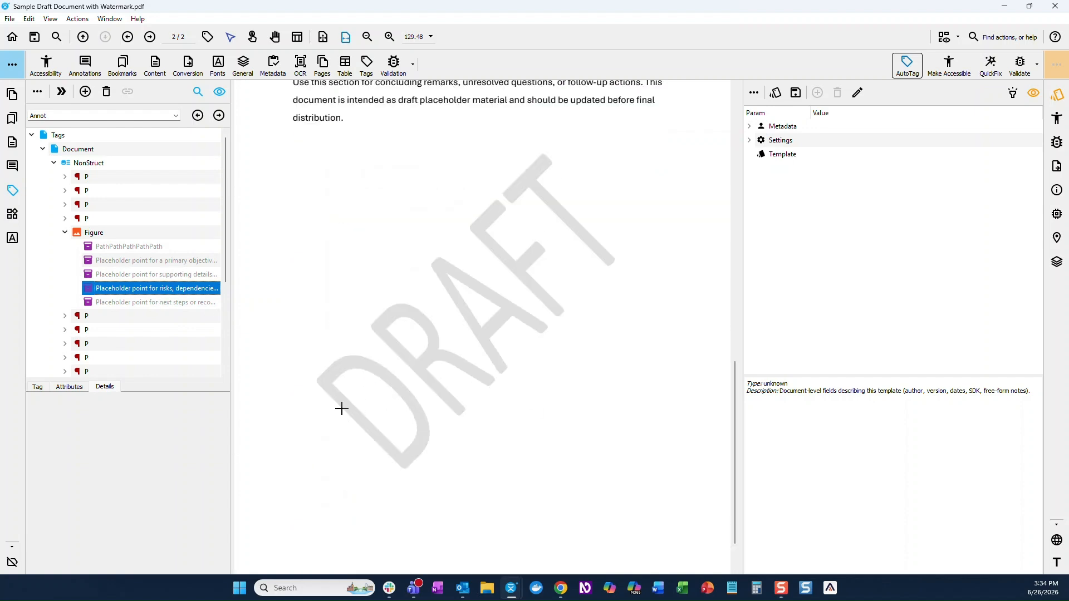
scroll(119, 301, down, 3)
click(105, 358)
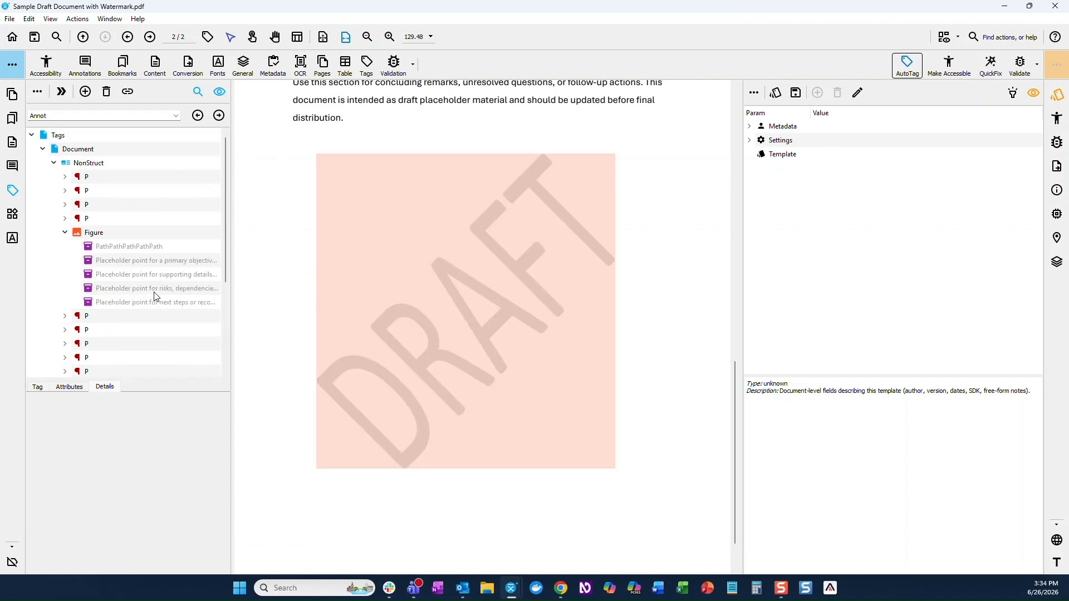
click(117, 233)
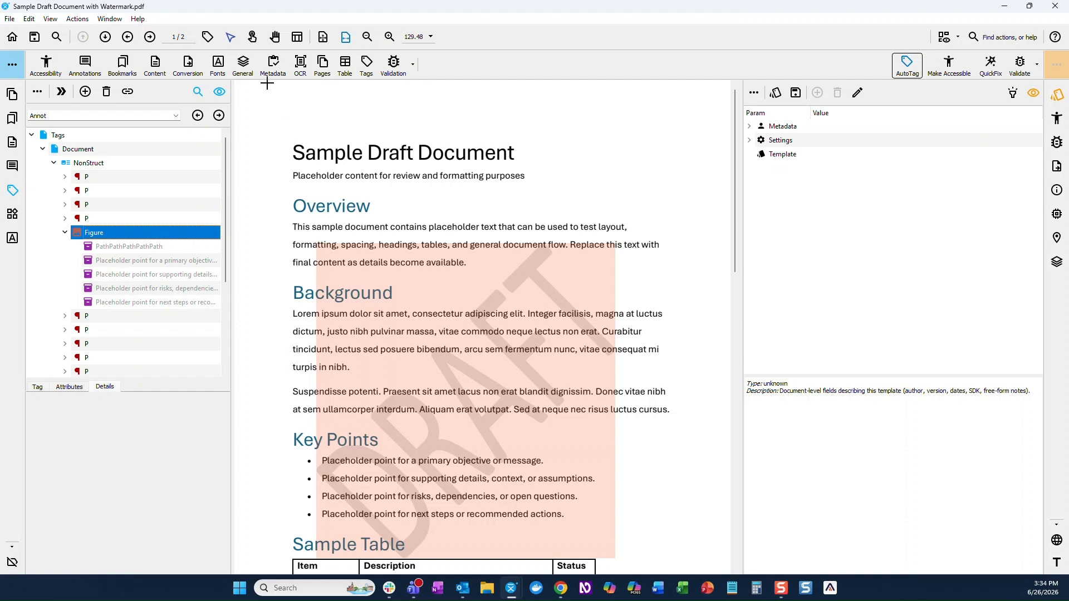
Activate object selection and select the letter D of the DRAFT watermark on page 1
click(252, 37)
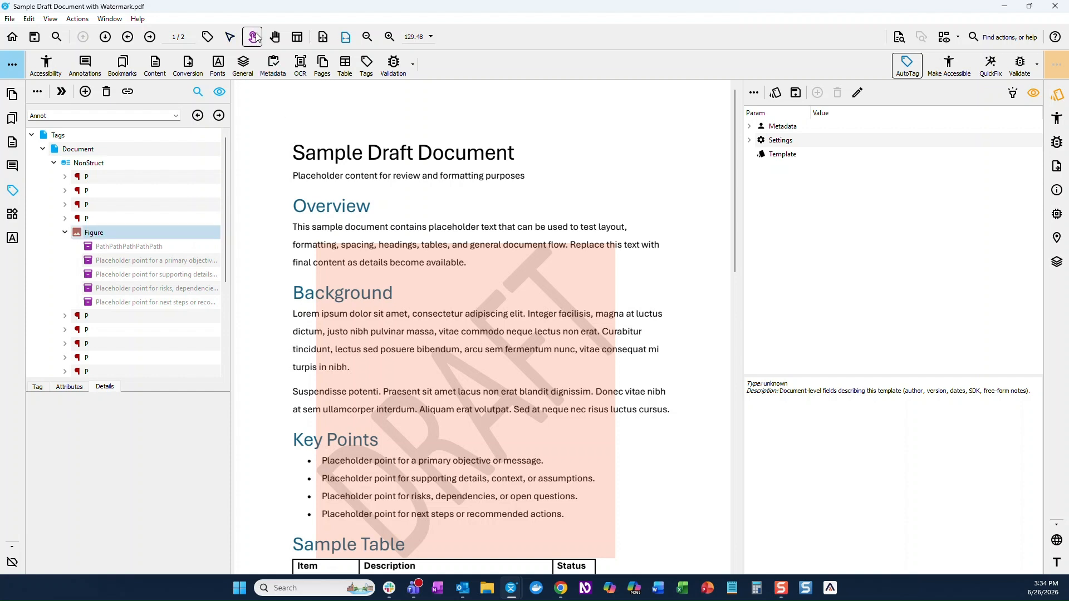
scroll(393, 400, down, 3)
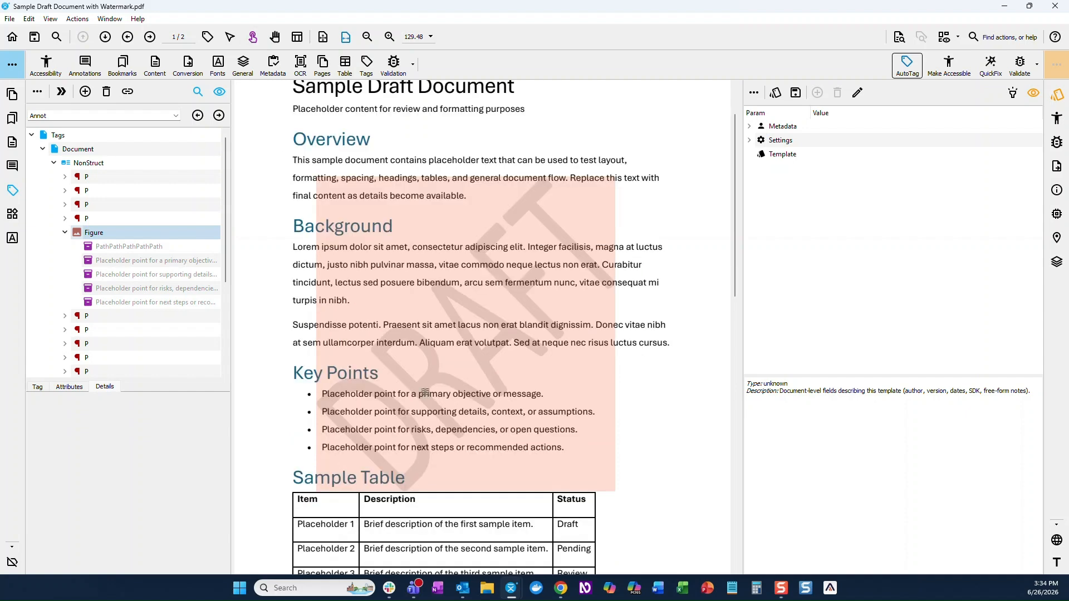
click(368, 384)
click(368, 384)
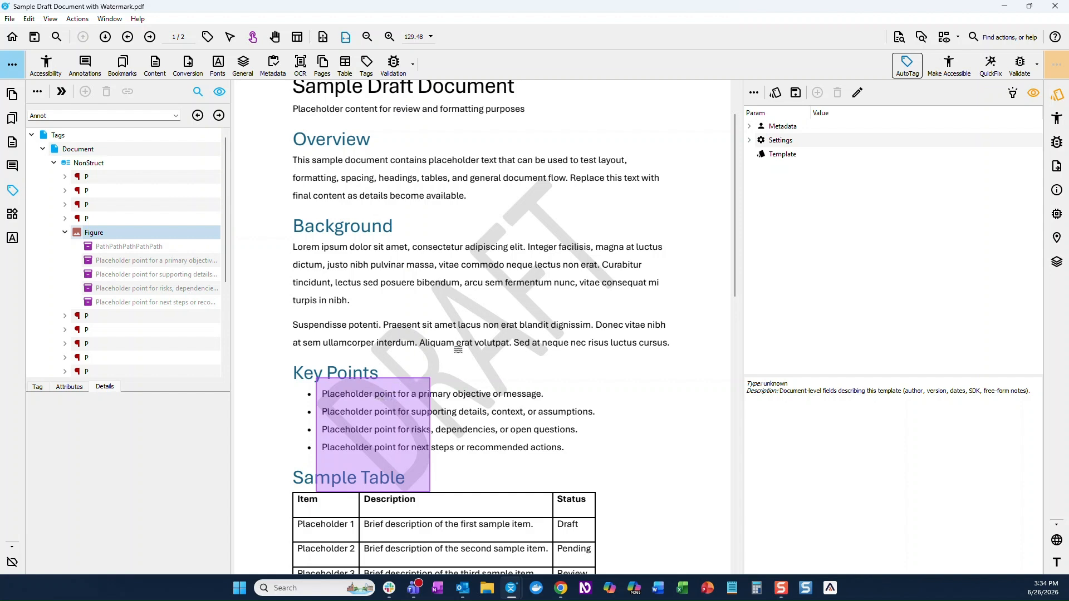
Compare the position, width and height properties of each DRAFT watermark letter, ending with the D selected
click(1057, 191)
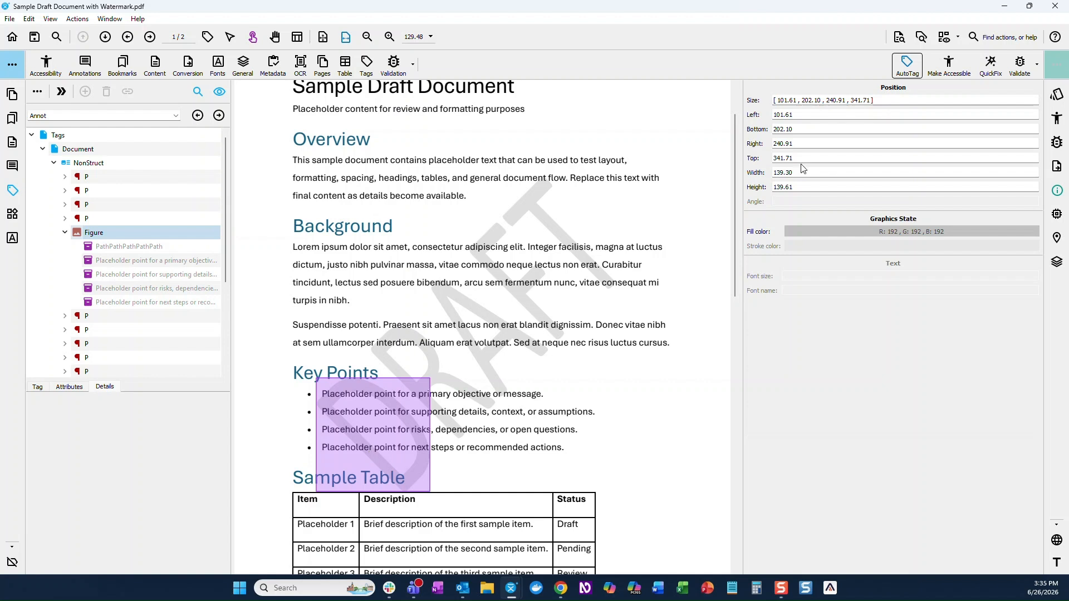
drag(373, 416, 429, 363)
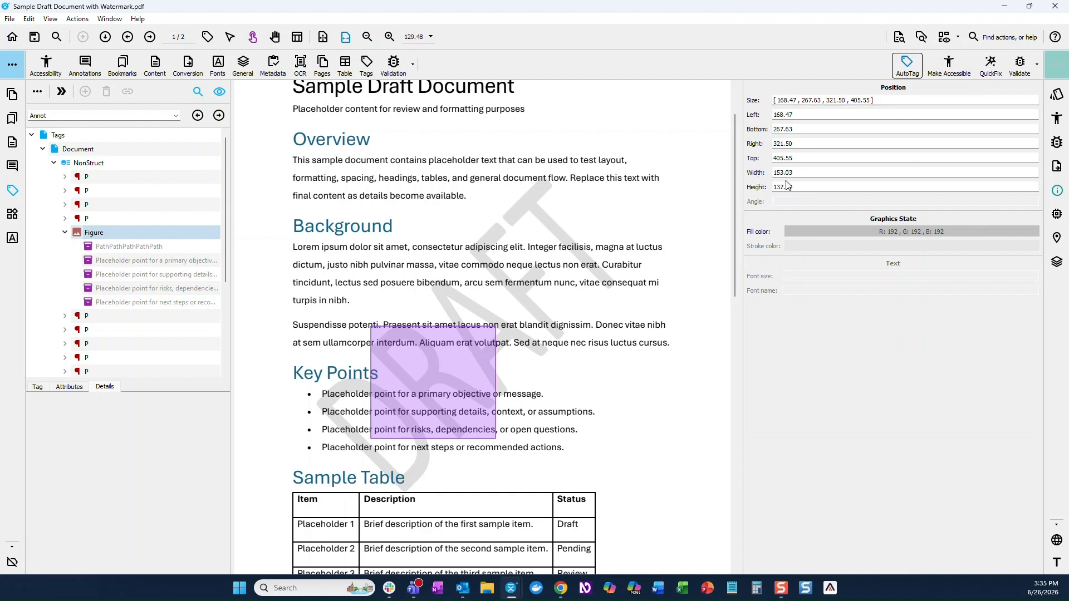
key(ctrl+z)
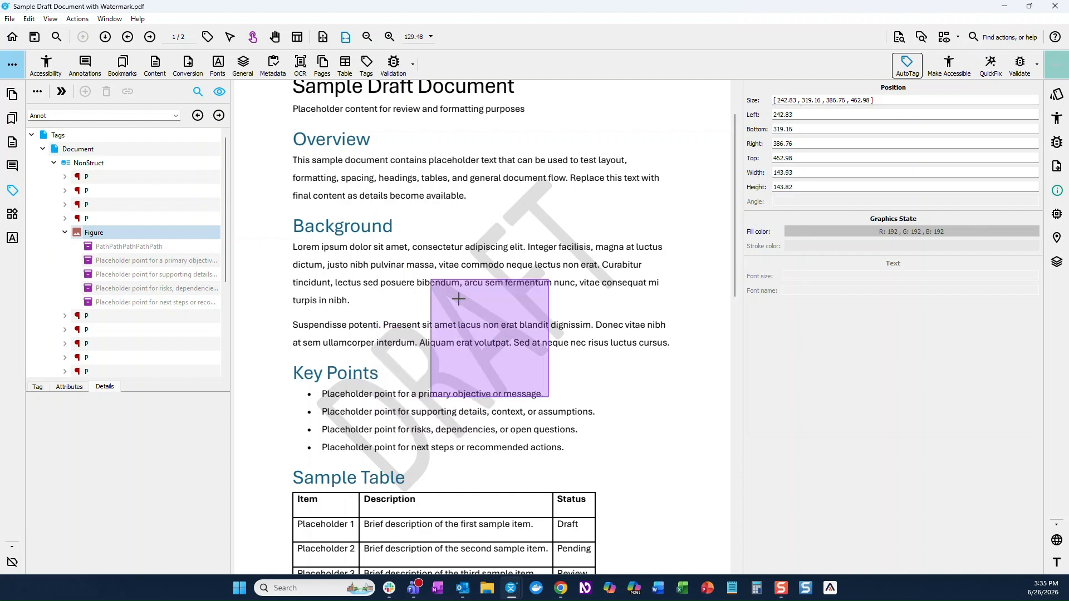
key(ctrl+z)
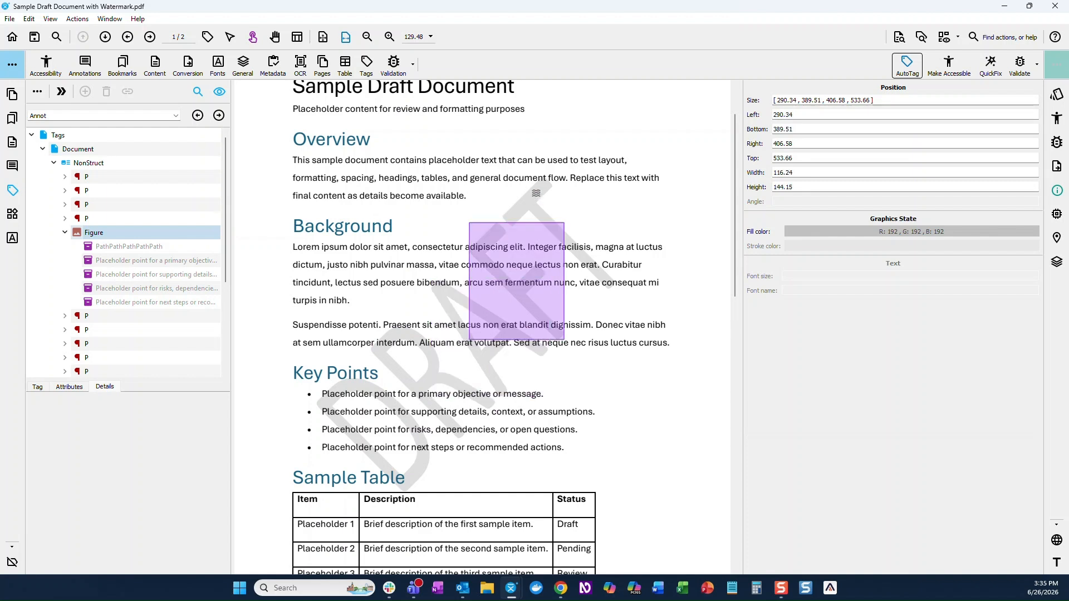
key(ctrl+z)
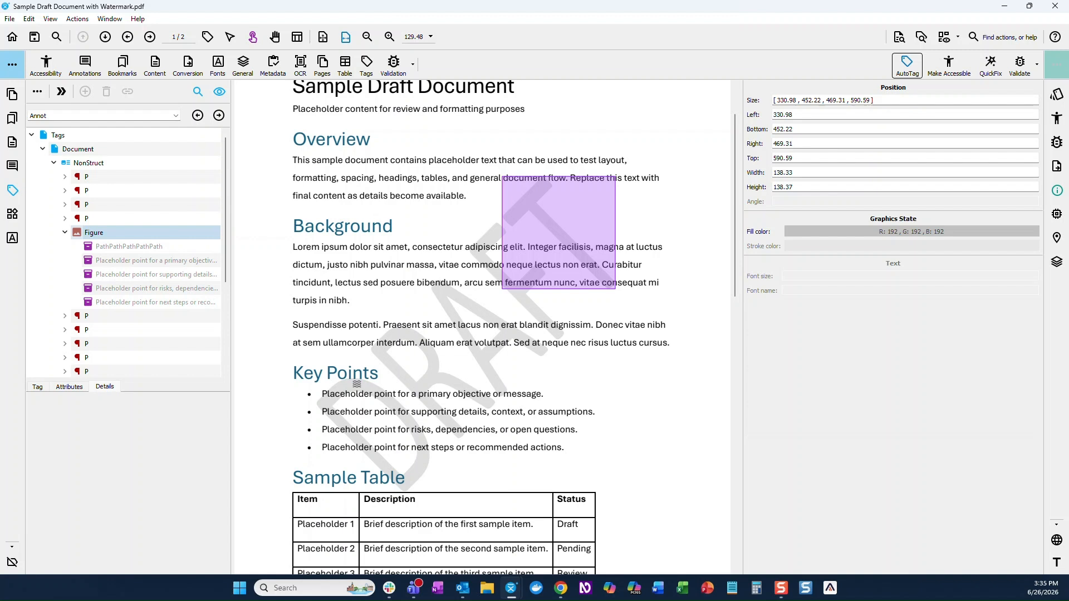
drag(542, 181, 356, 383)
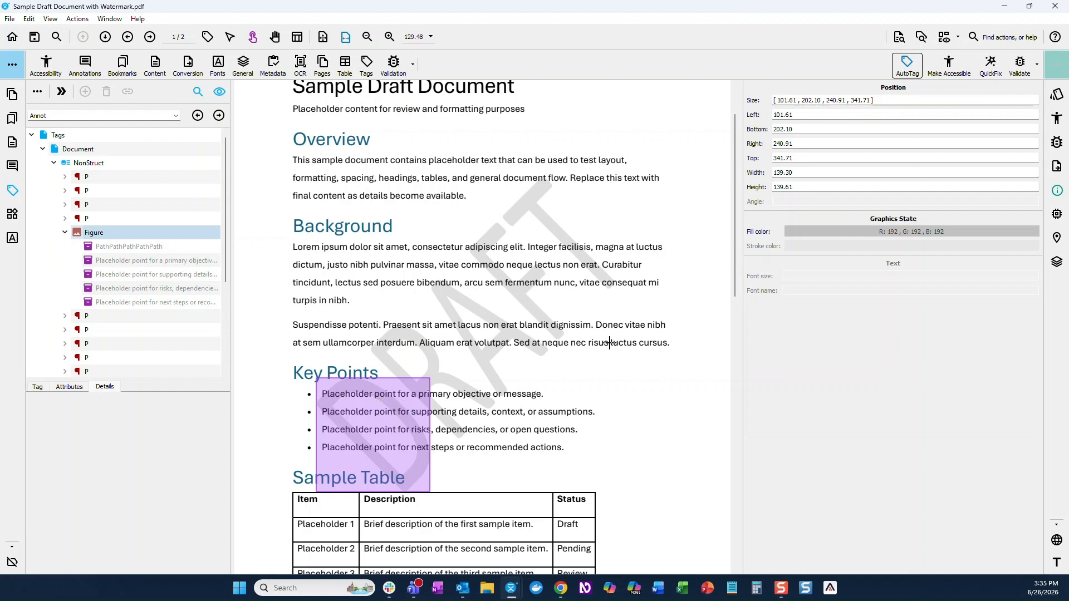
Add the watermark's letter D to the layout template as an Artifact, using object_update with Width and Height as matching properties
click(1058, 95)
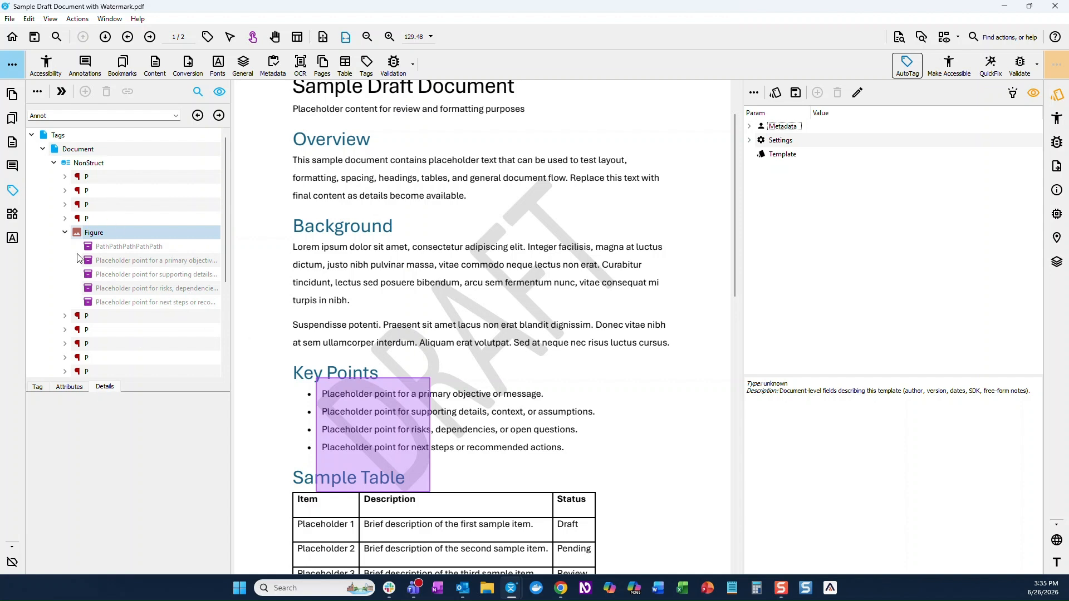
click(65, 233)
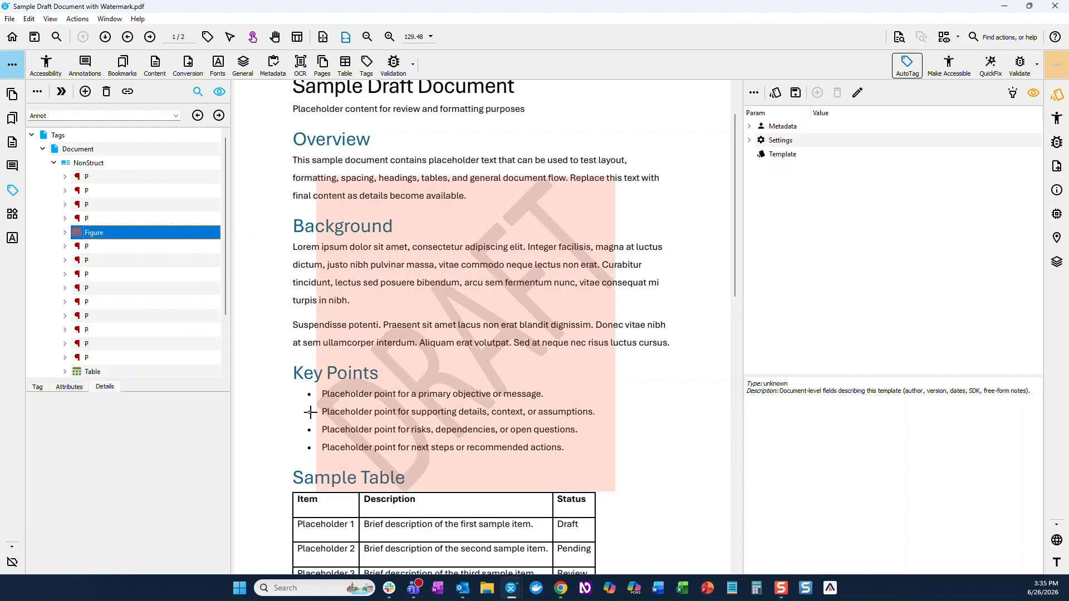
click(362, 391)
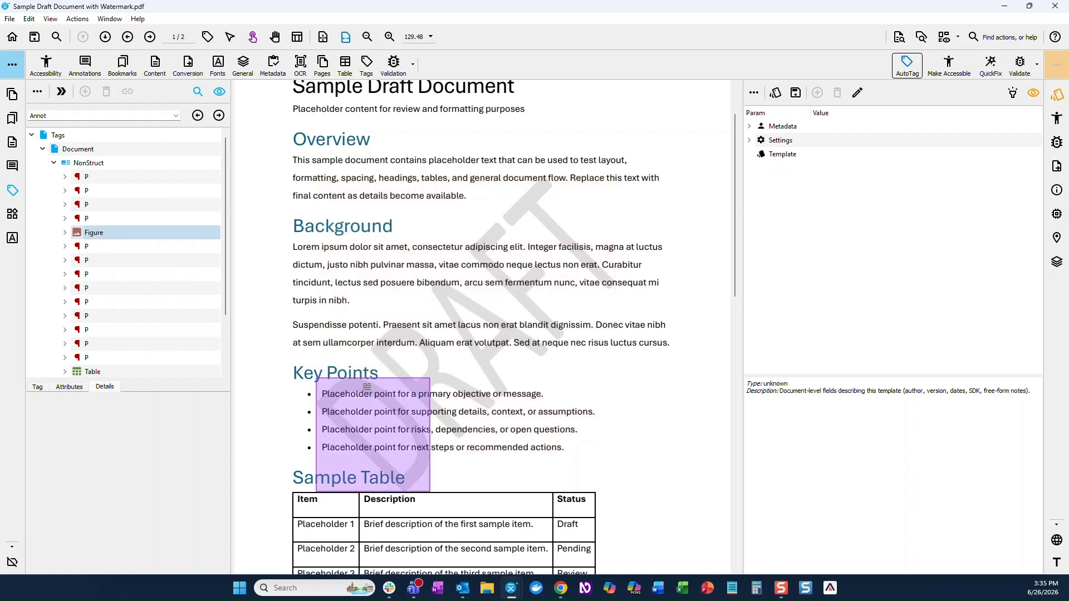
right_click(367, 386)
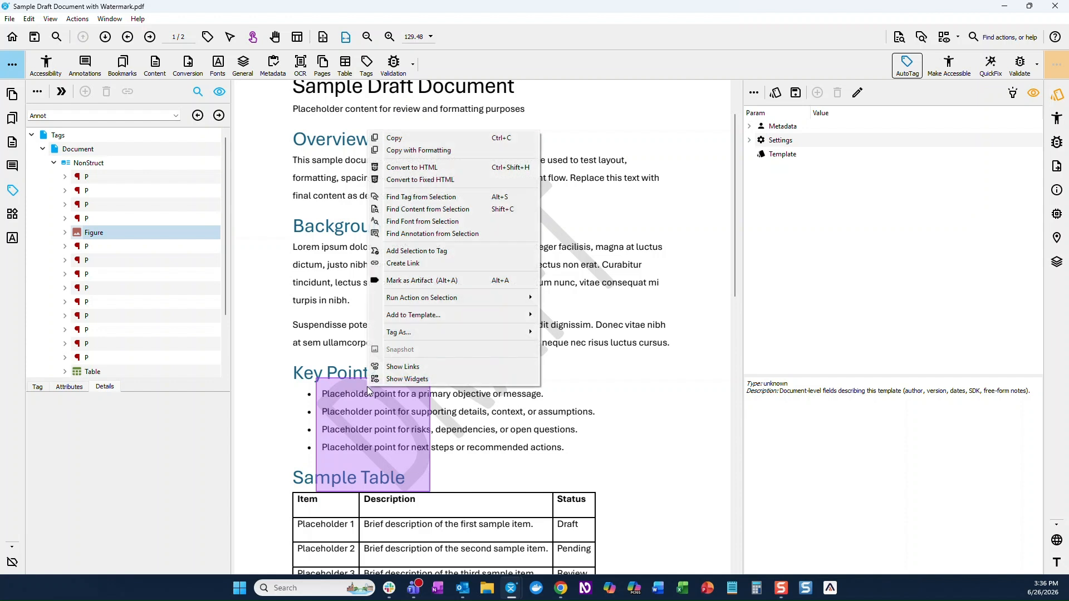
mouse_move(426, 321)
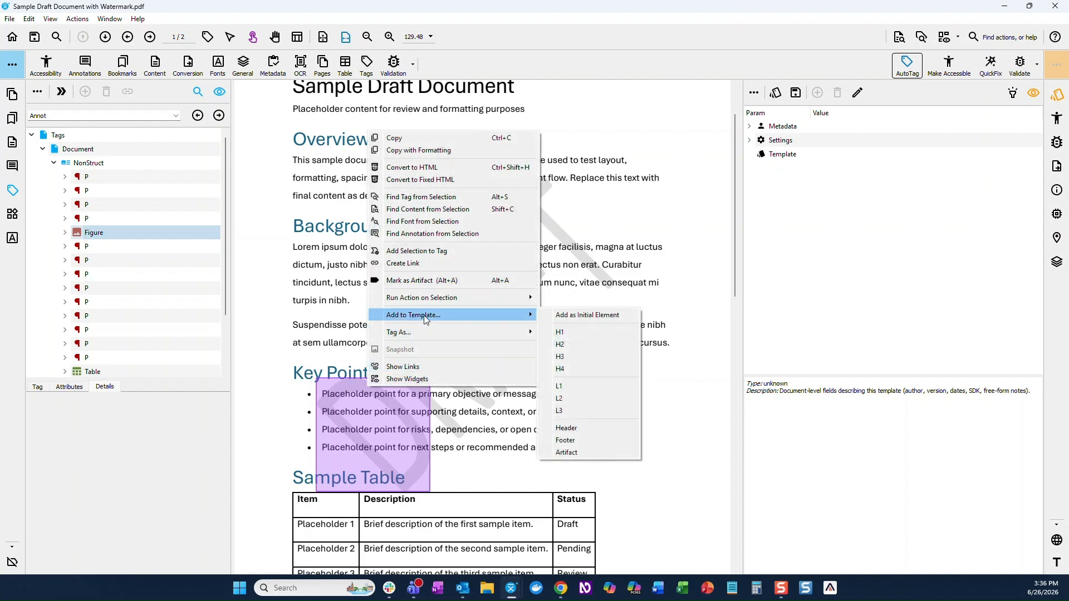
click(592, 452)
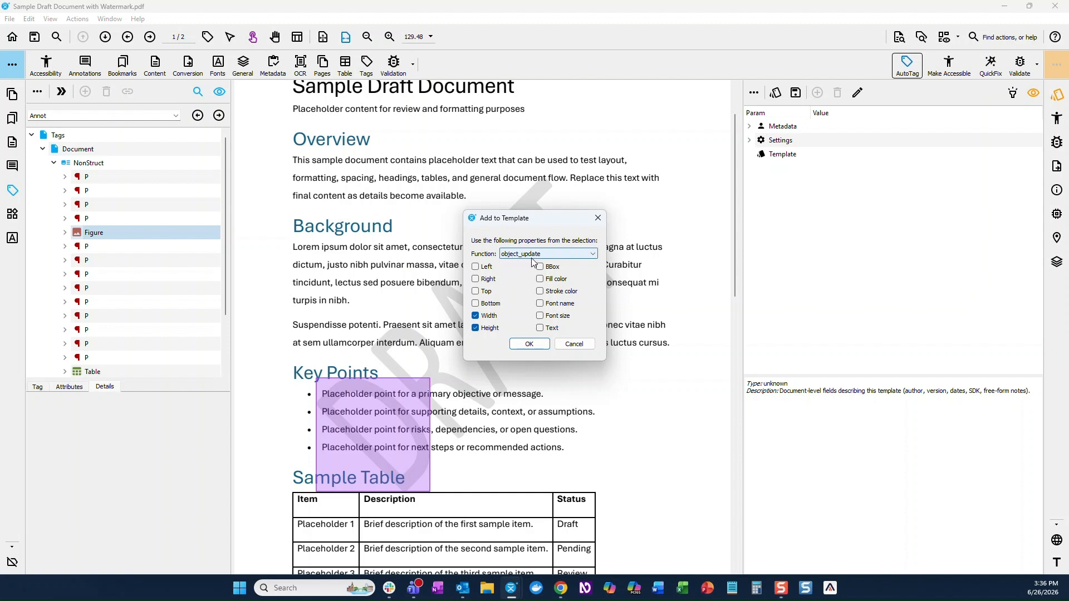
click(593, 254)
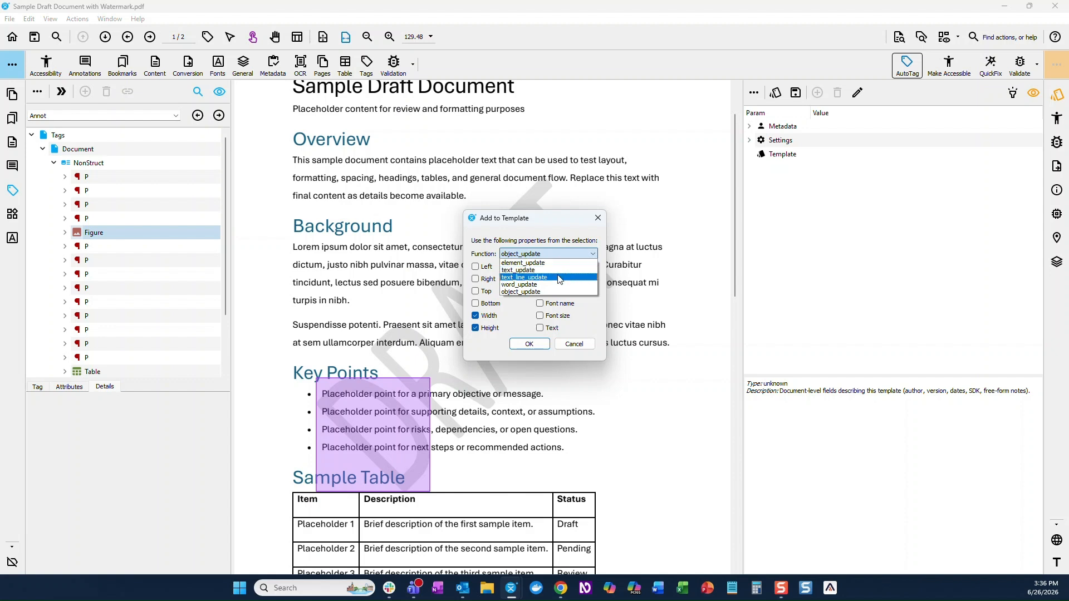
click(527, 293)
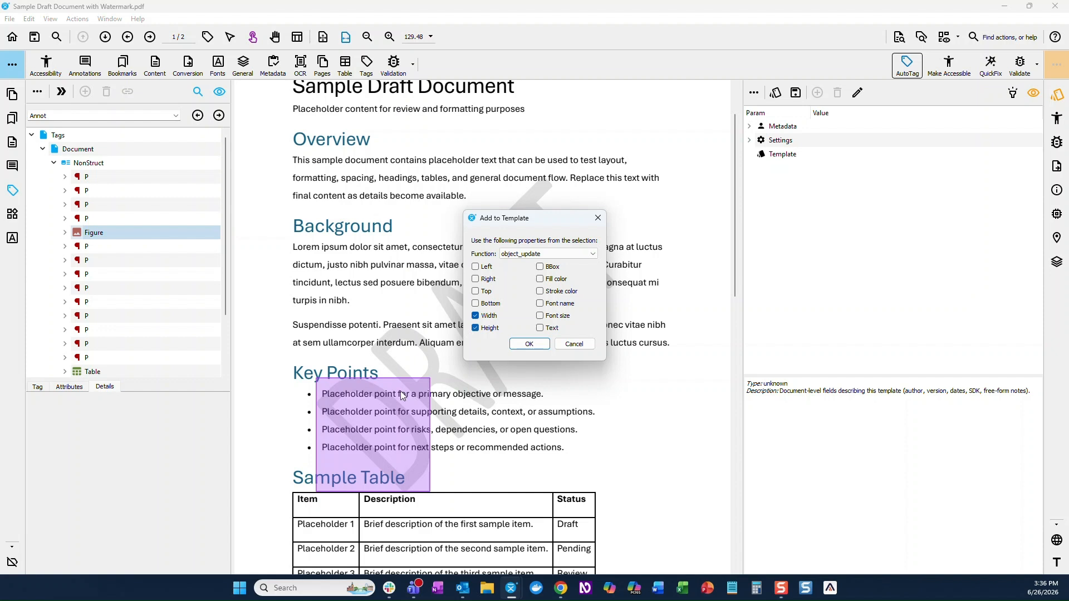
click(531, 344)
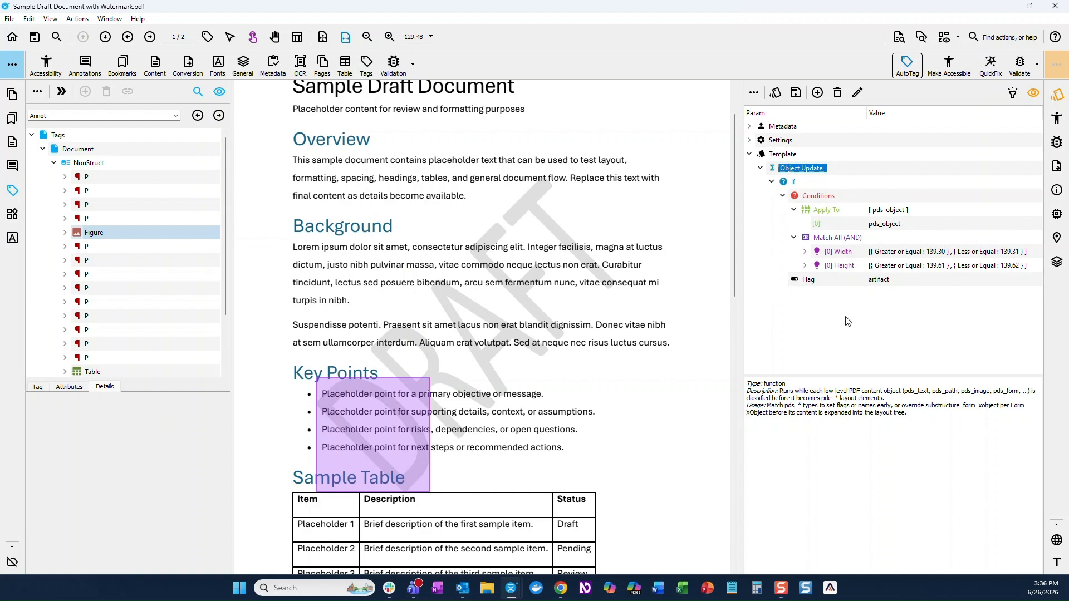
Add the watermark's letter R to the template as an Artifact, using object_update matched by Width and Height
click(431, 355)
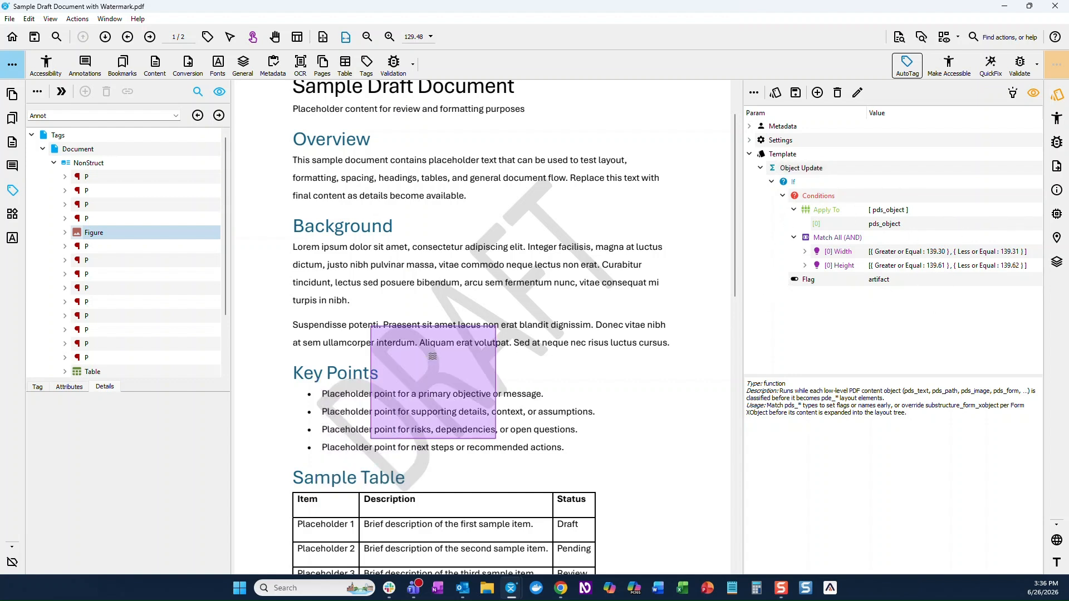
right_click(434, 359)
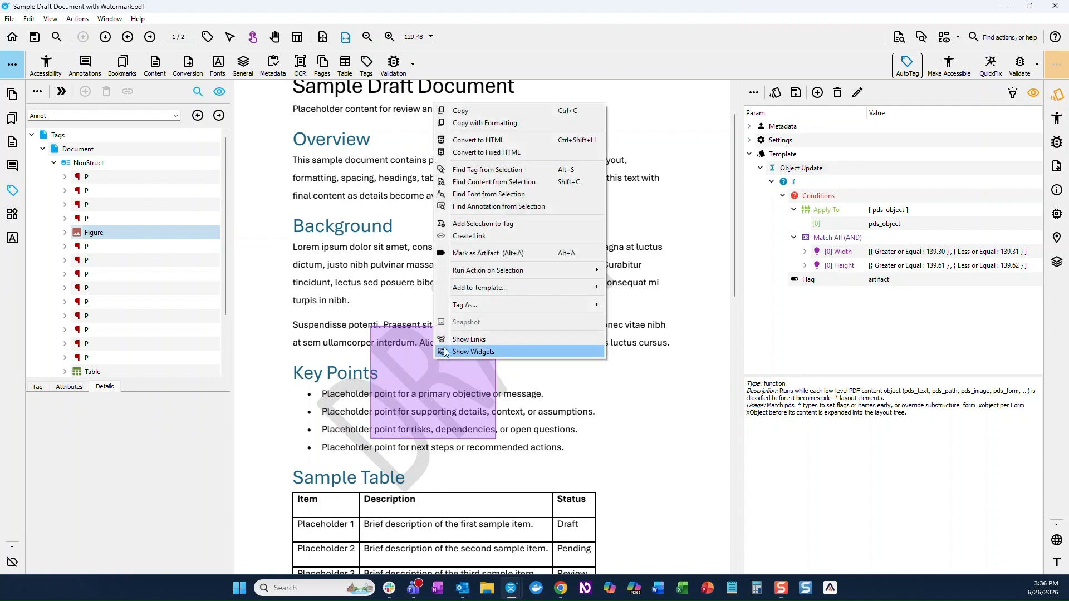
mouse_move(474, 289)
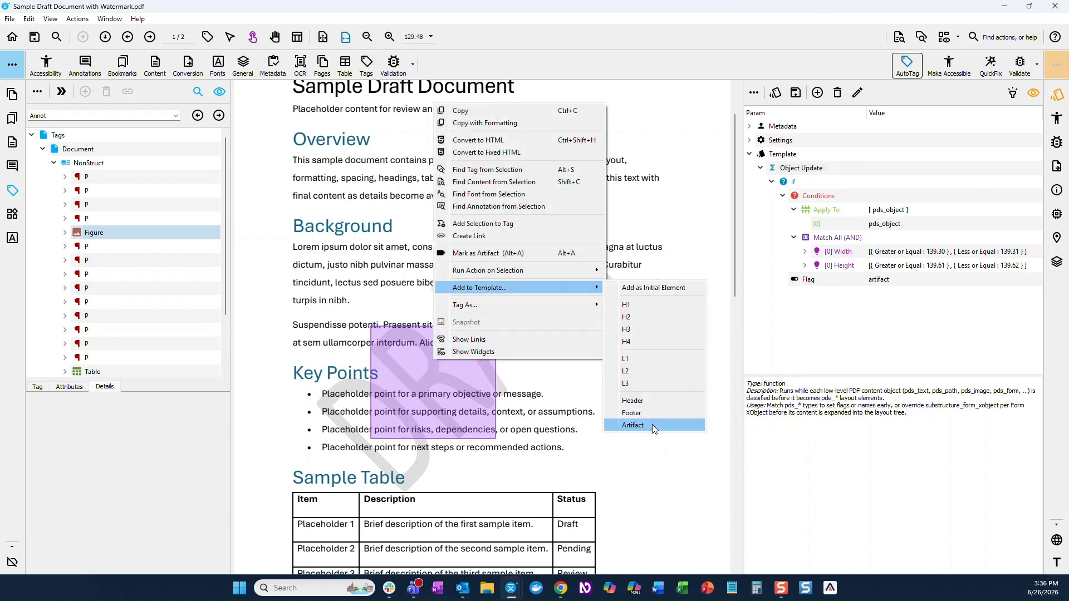
click(653, 424)
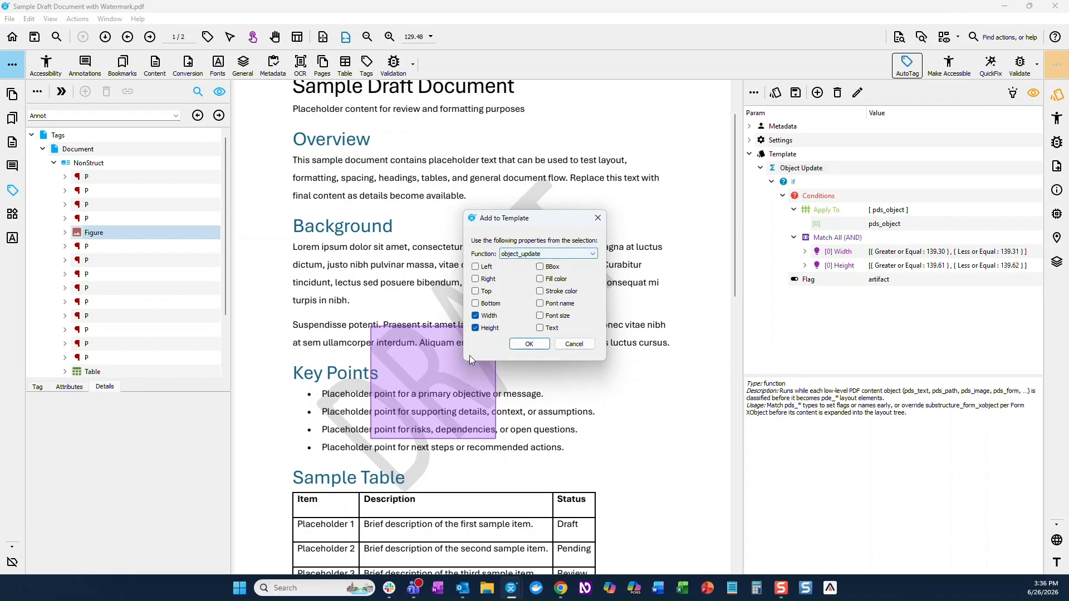
click(524, 345)
Add the watermark's letter A to the template as an Artifact, using object_update matched by Width and Height
right_click(466, 308)
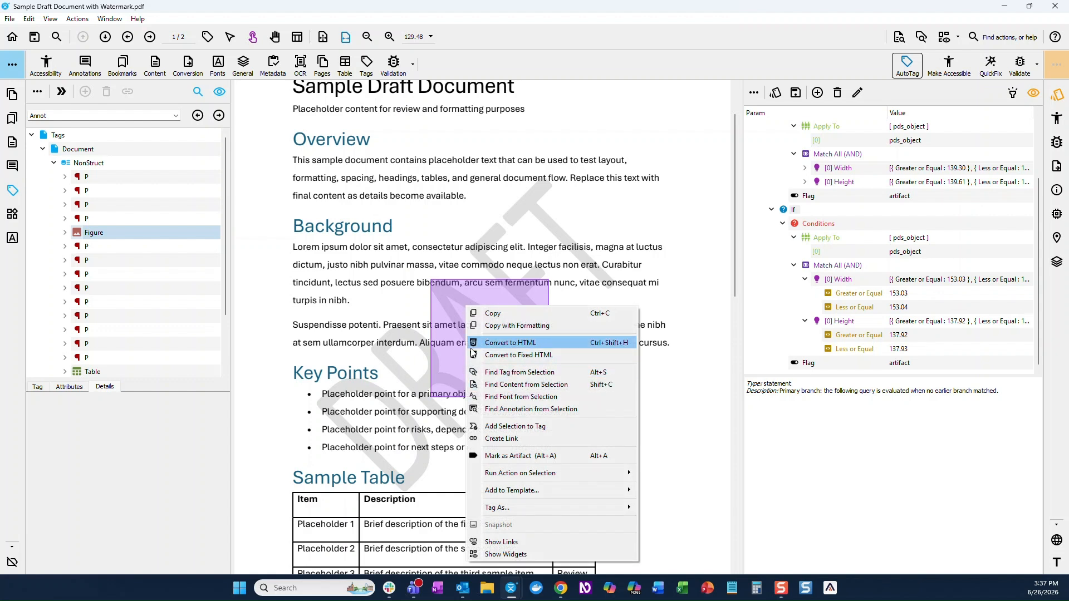
mouse_move(536, 494)
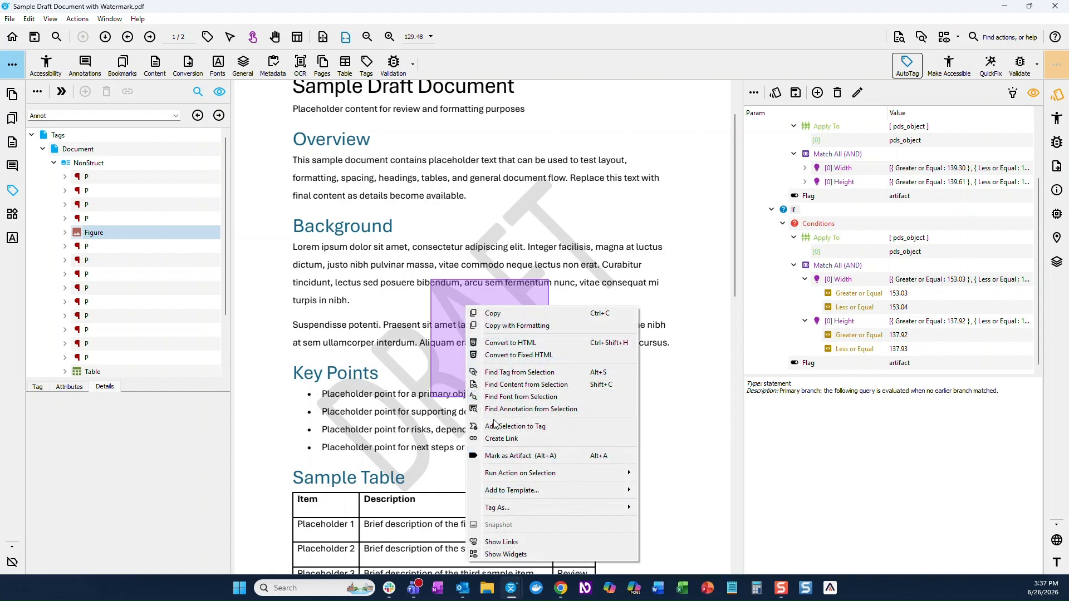
click(666, 594)
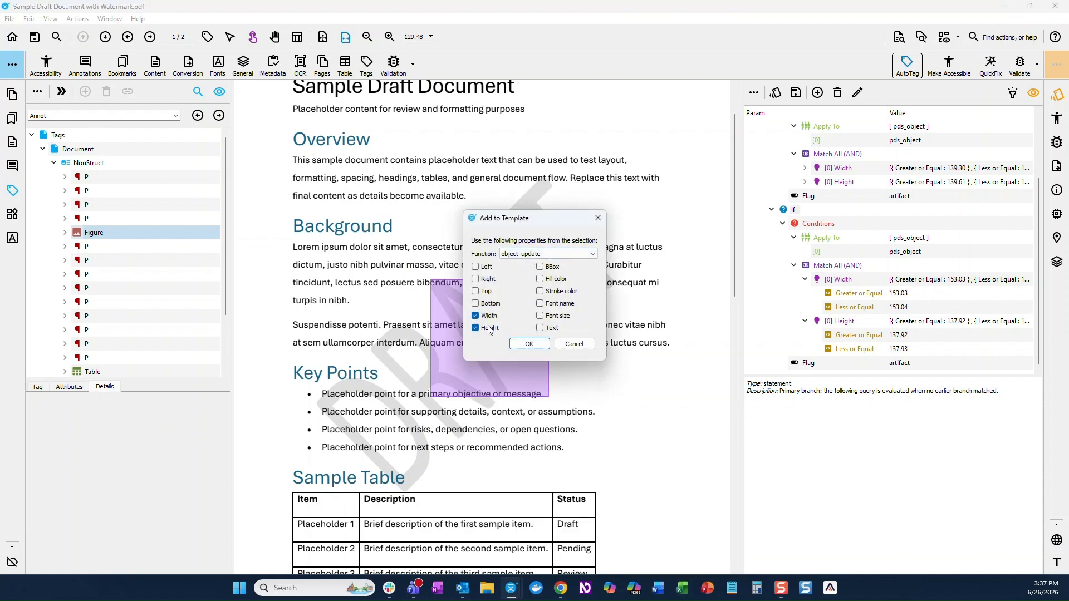
click(529, 344)
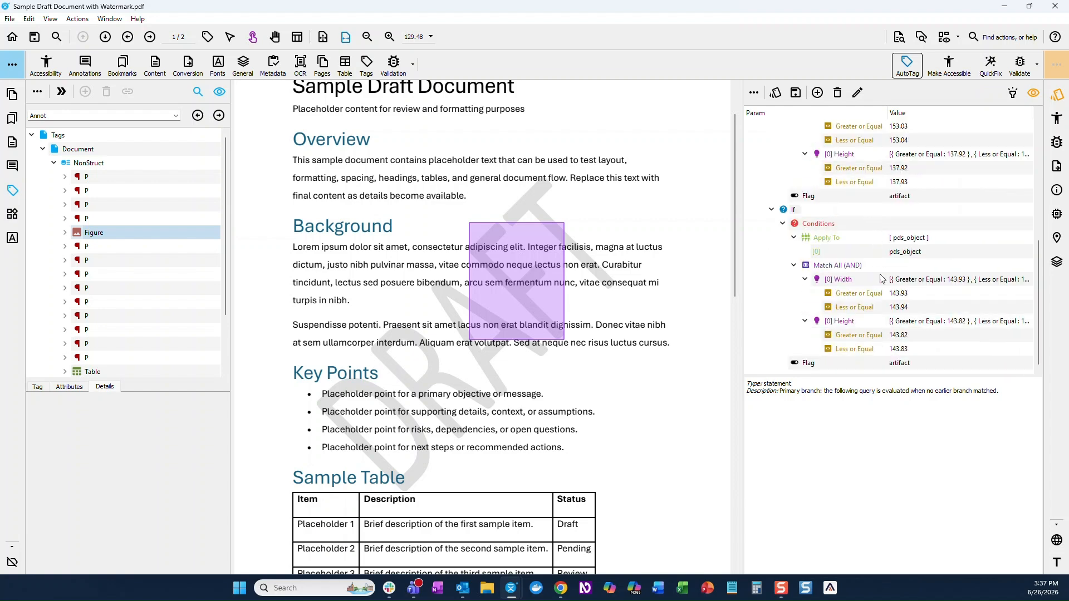
Add the watermark's letter F to the template as an Artifact, using object_update matched by Width and Height
right_click(495, 238)
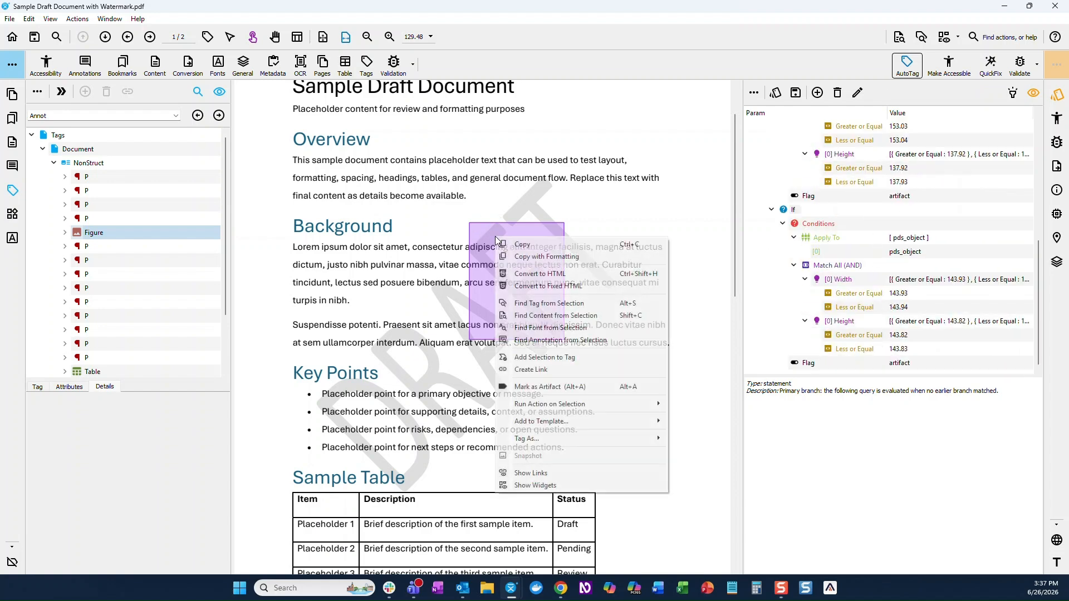
mouse_move(541, 423)
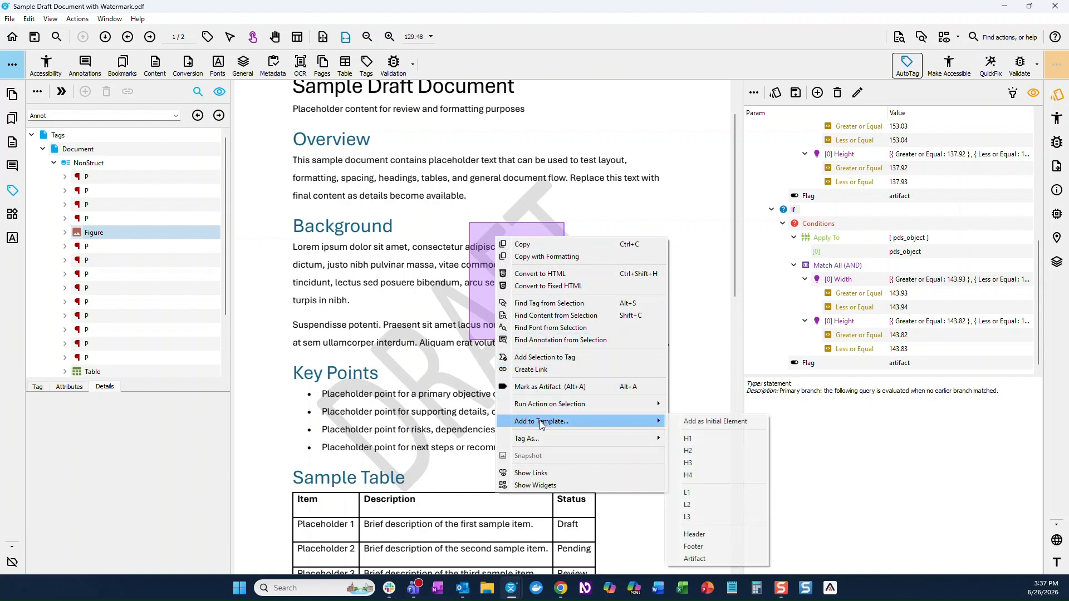
click(697, 557)
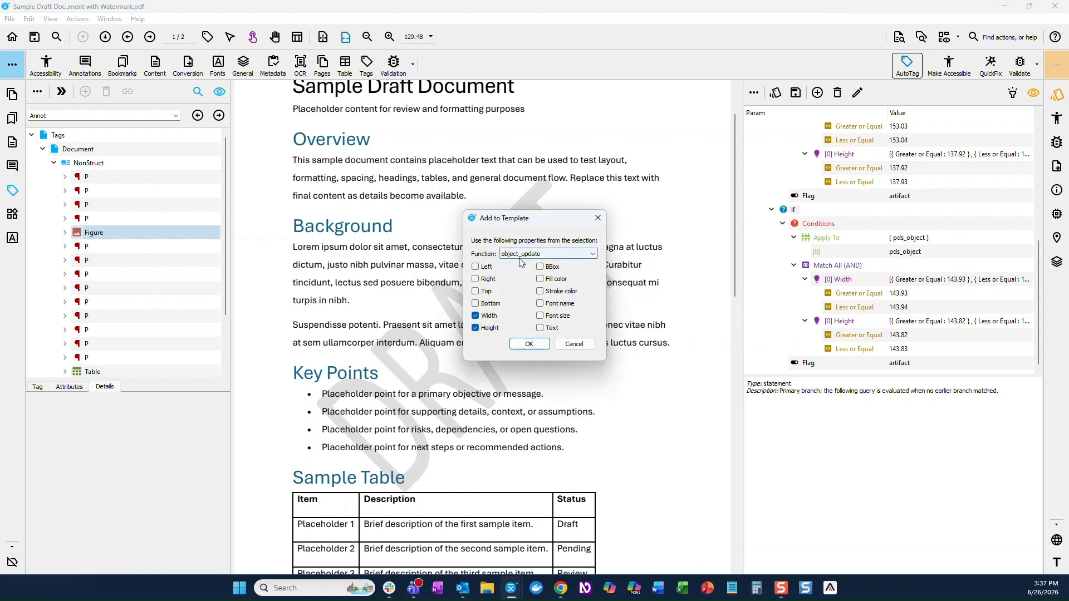
click(530, 345)
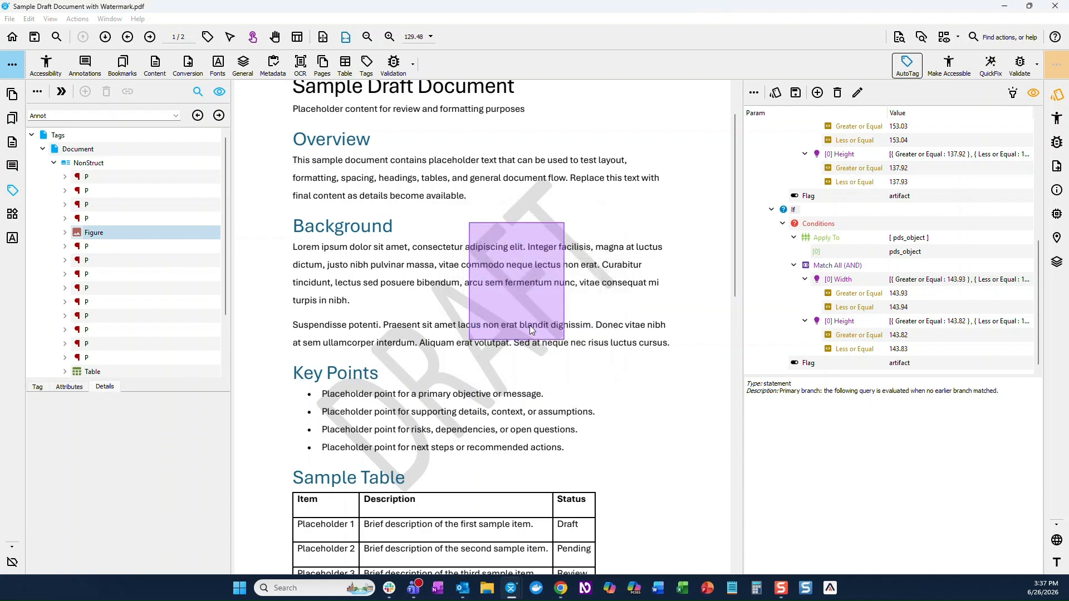
Add the watermark's letter T to the template as an Artifact, using object_update matched by Width and Height
click(532, 199)
right_click(532, 198)
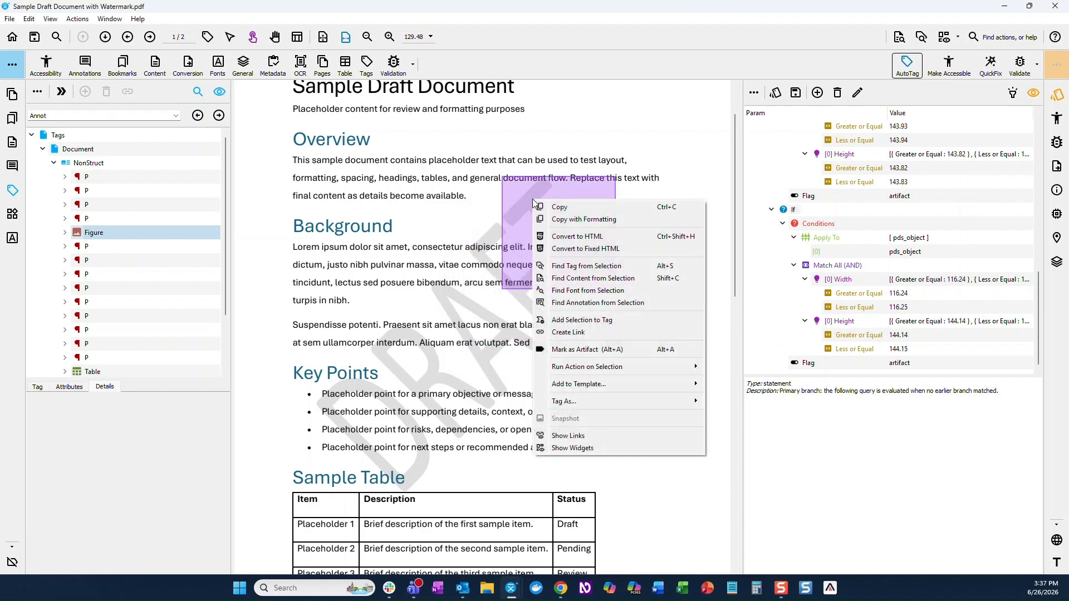
mouse_move(579, 388)
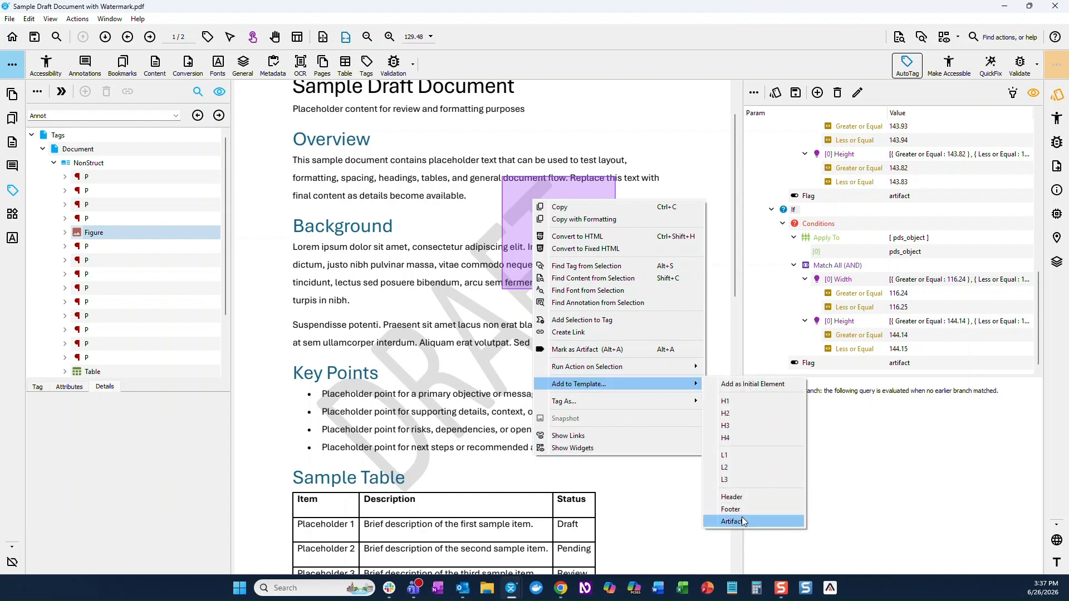
click(742, 519)
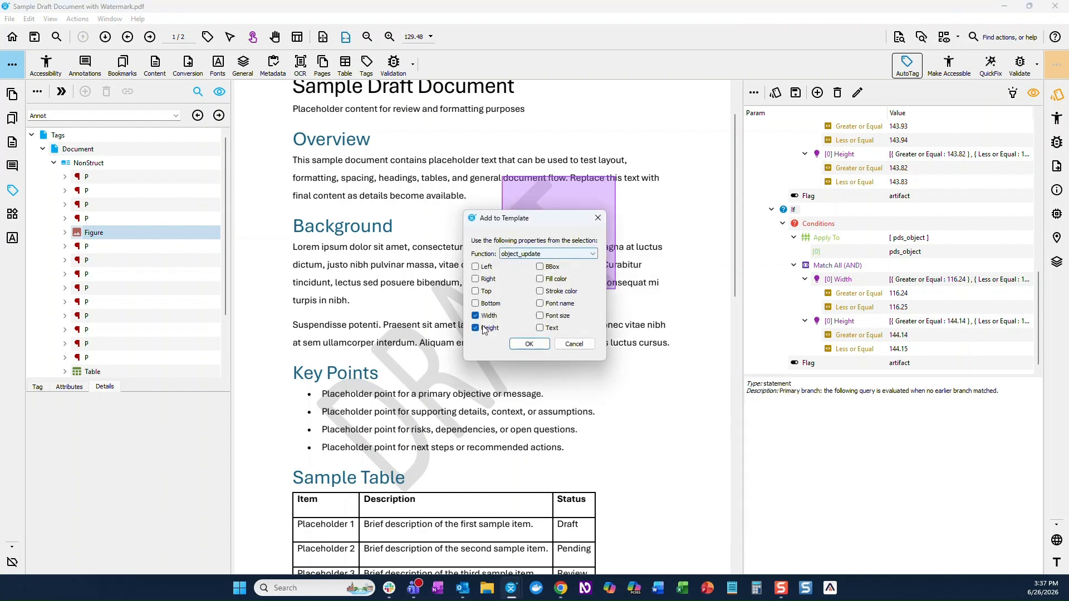
click(527, 345)
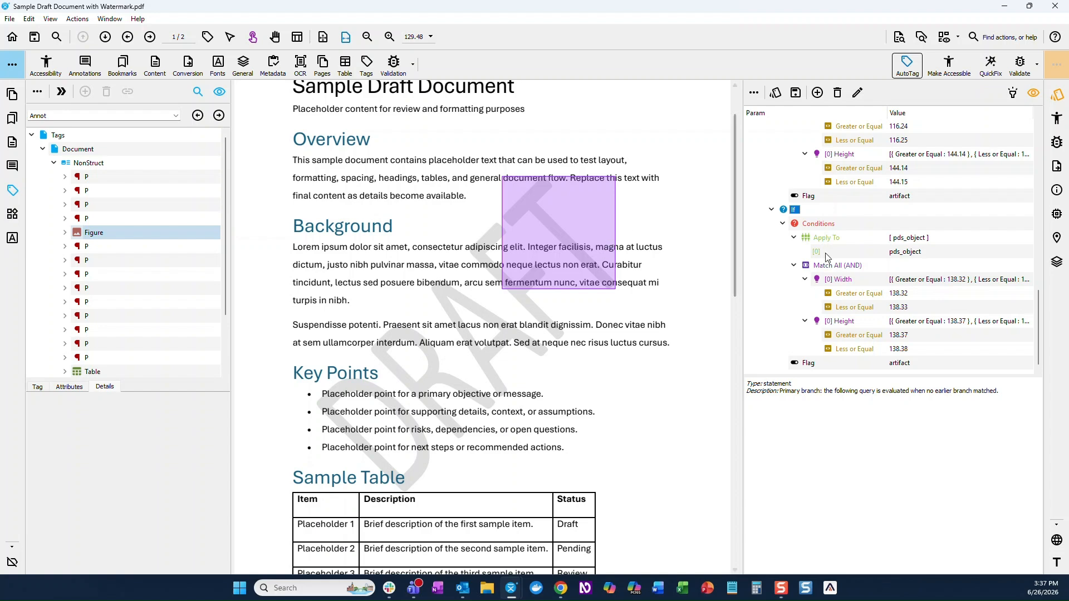
Review the template's artifact rules for the watermark letters and run AutoTag on the document with Overwrite on
scroll(855, 250, up, 3)
scroll(855, 252, up, 3)
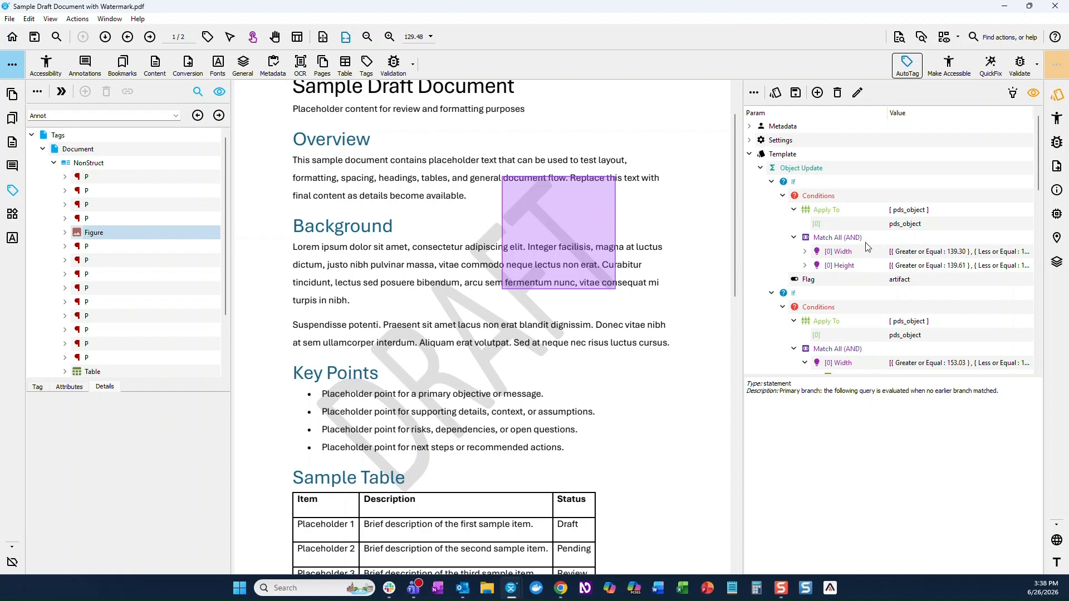
scroll(866, 247, down, 4)
scroll(866, 247, down, 10)
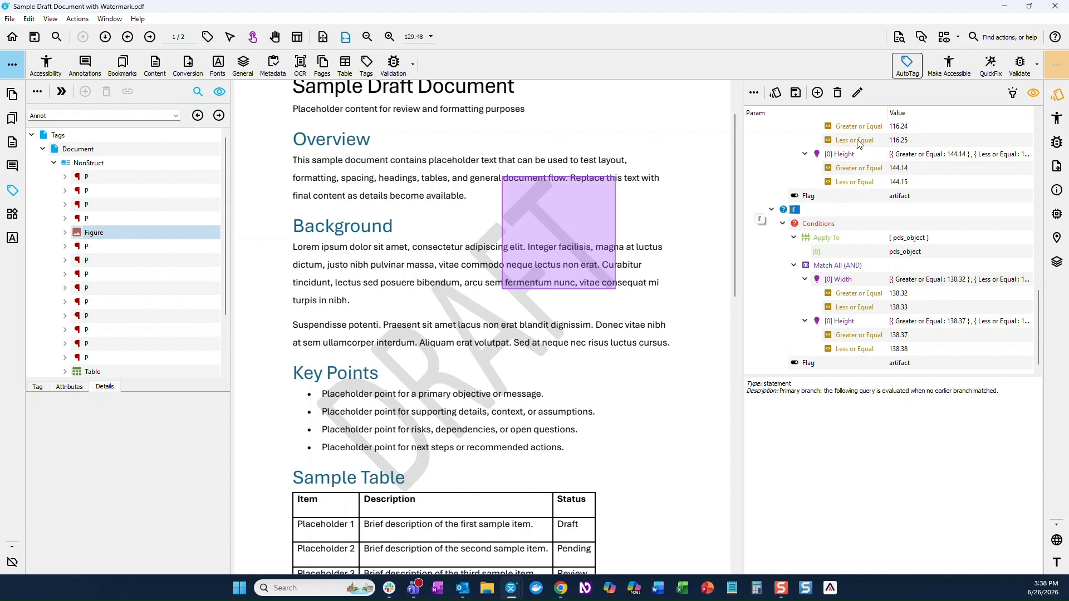
click(908, 65)
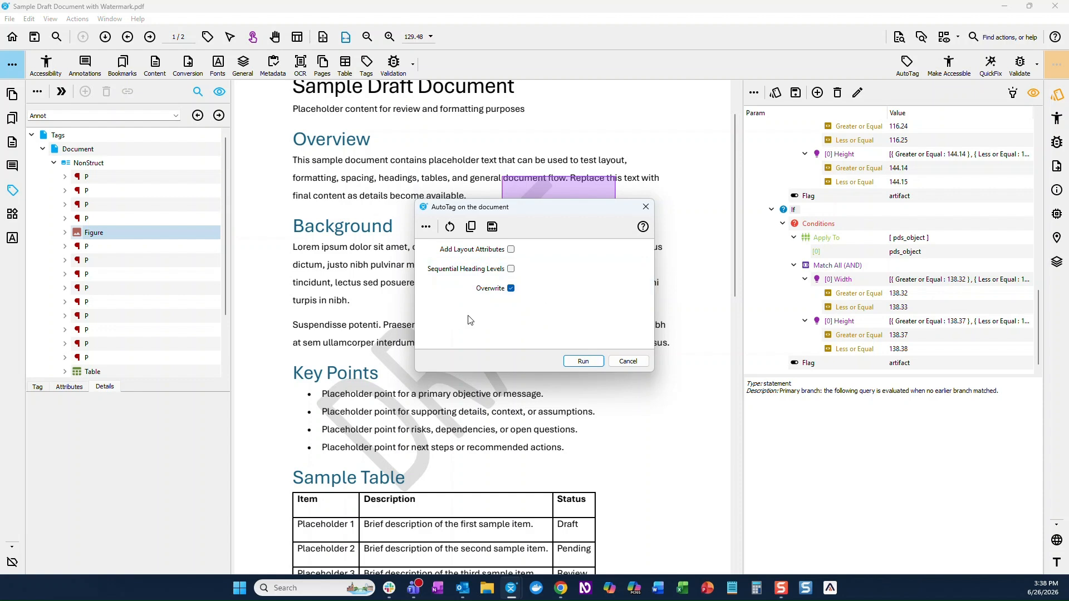
click(585, 362)
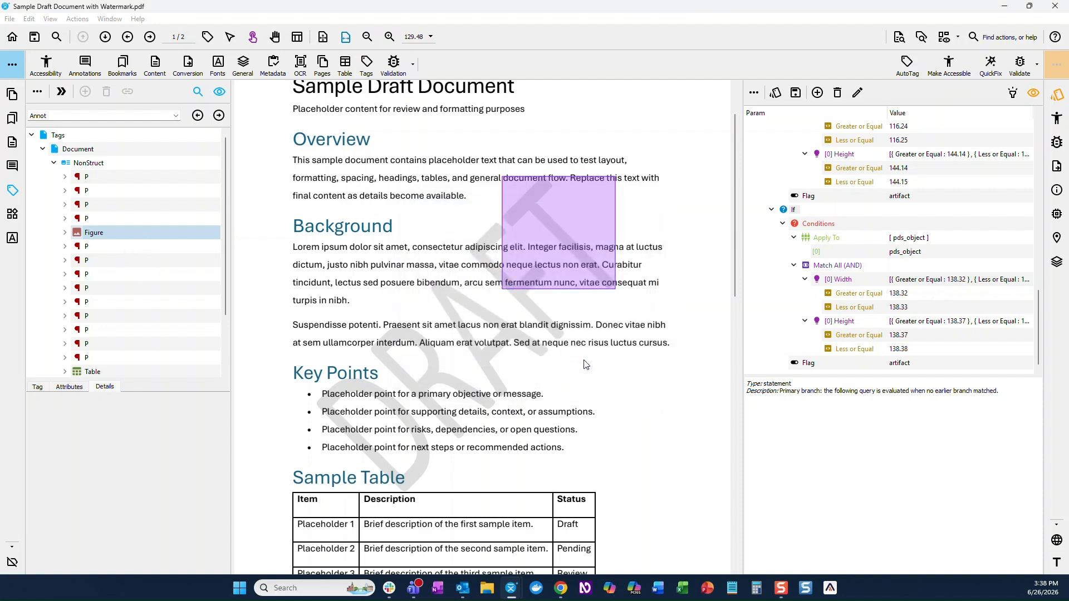
Check the regenerated tags on both pages against the content they highlight, looking for any leftover watermark figure tags
click(53, 163)
click(111, 182)
click(109, 191)
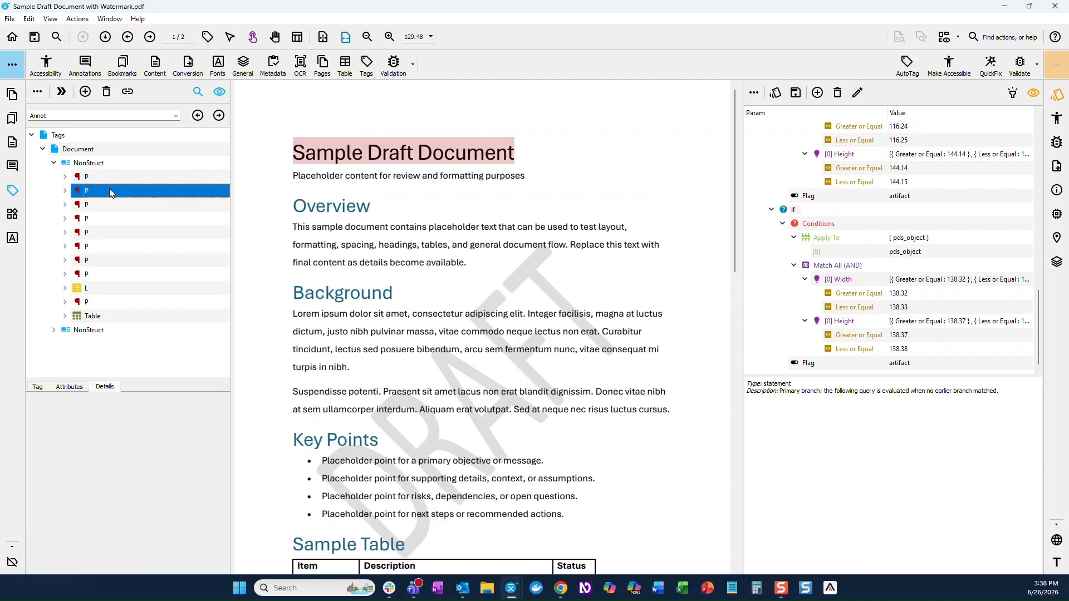
click(110, 205)
click(110, 220)
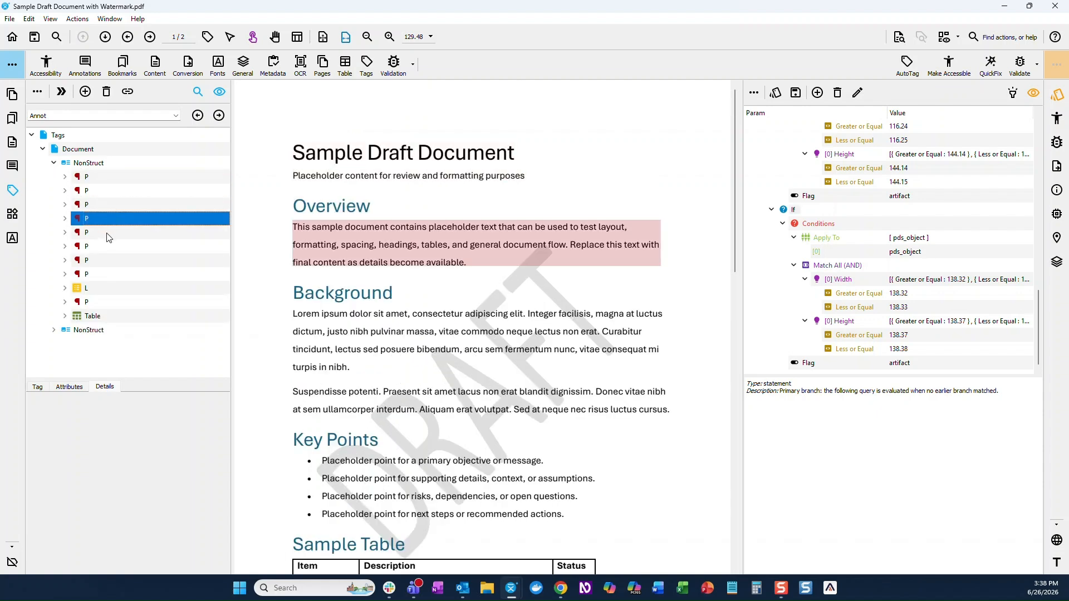
click(116, 233)
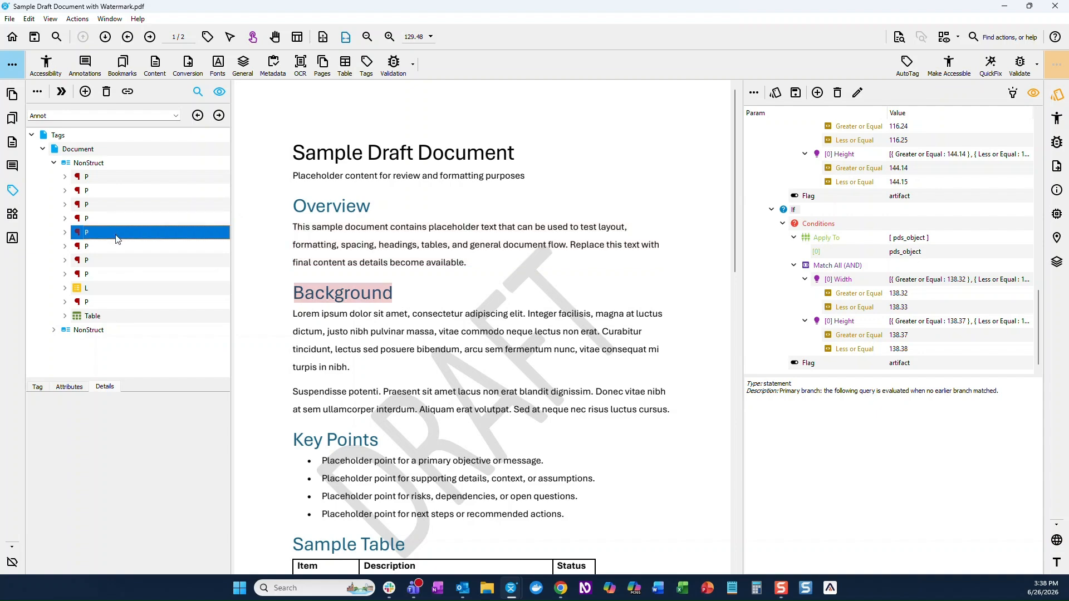
click(108, 290)
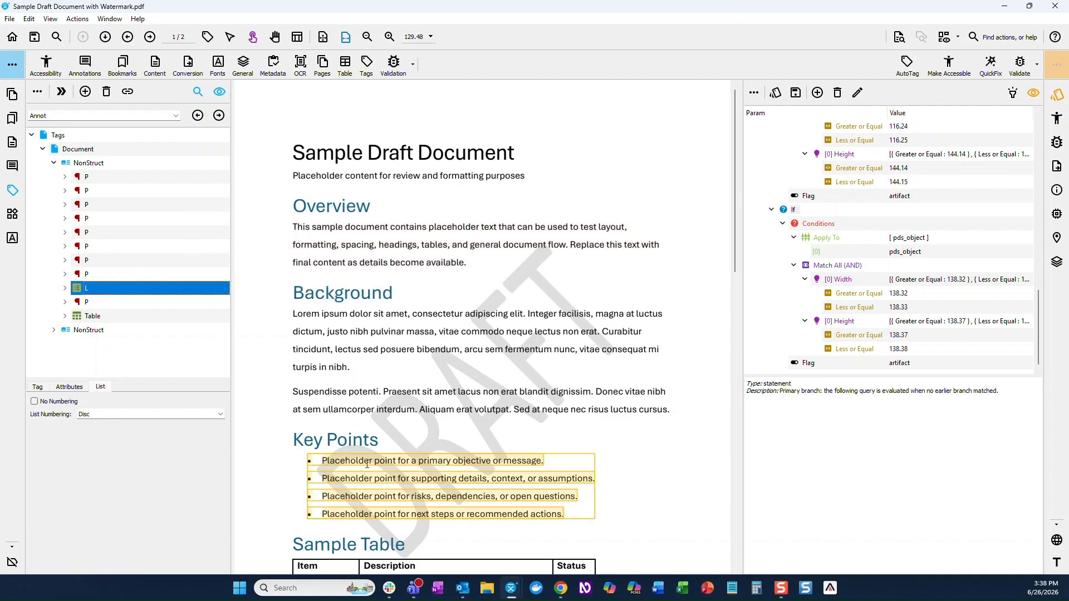
scroll(361, 459, down, 3)
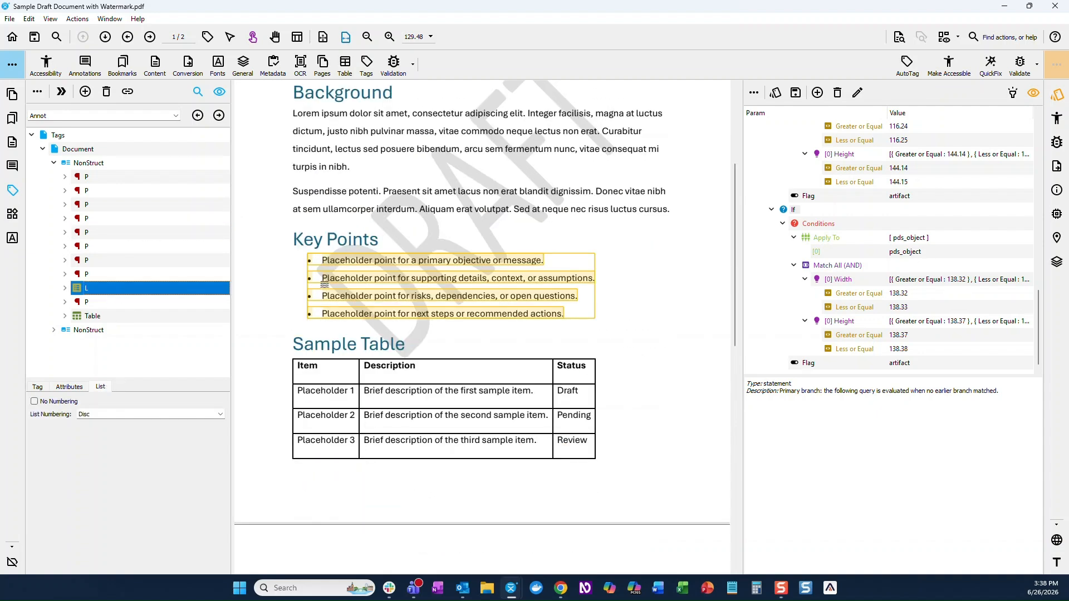
click(53, 330)
click(117, 345)
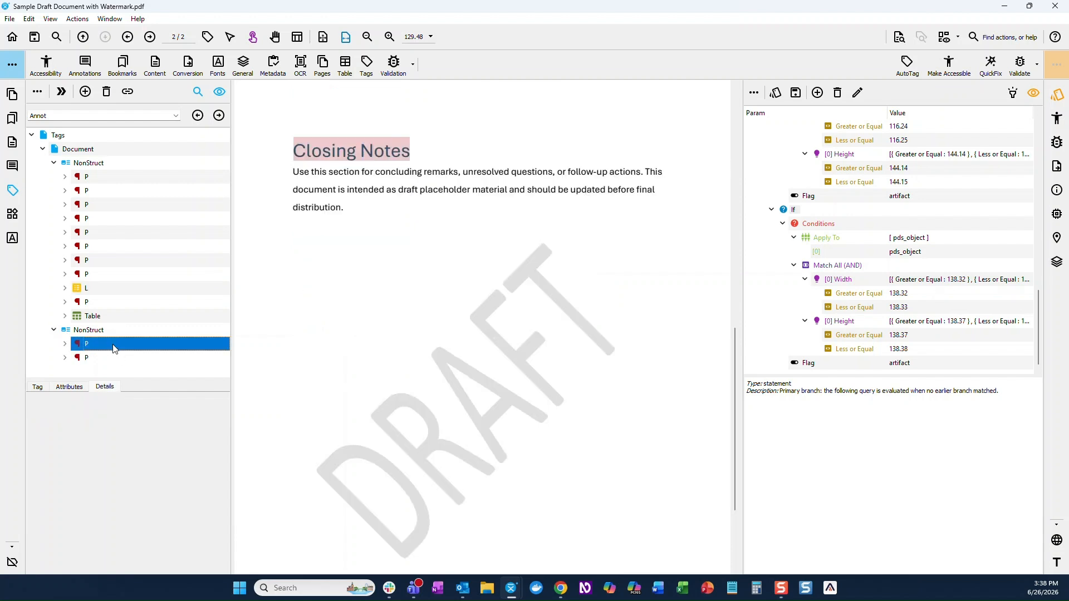
click(102, 358)
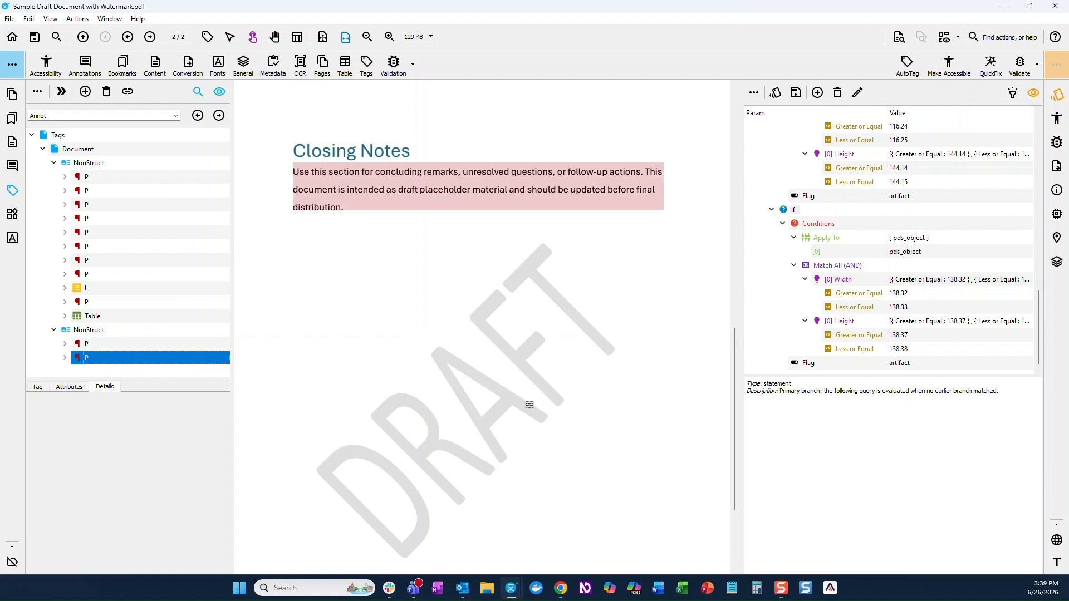
Add the title "Sample Draft Document" to the template as H1, using text_line_update matched by Fill color, Font name and Font size instead of Width and Height
click(231, 39)
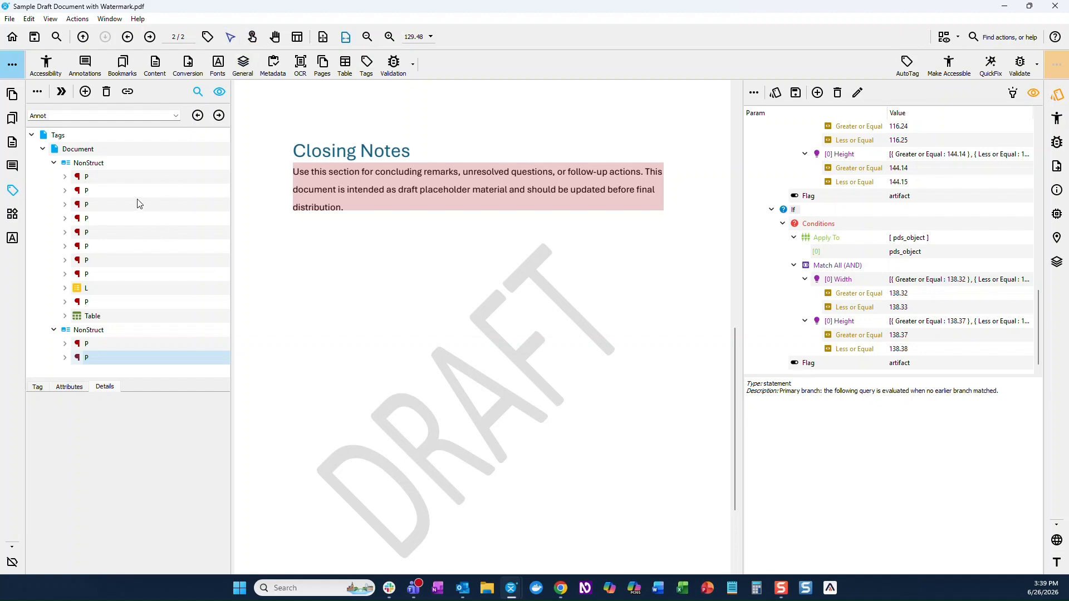
scroll(285, 255, up, 10)
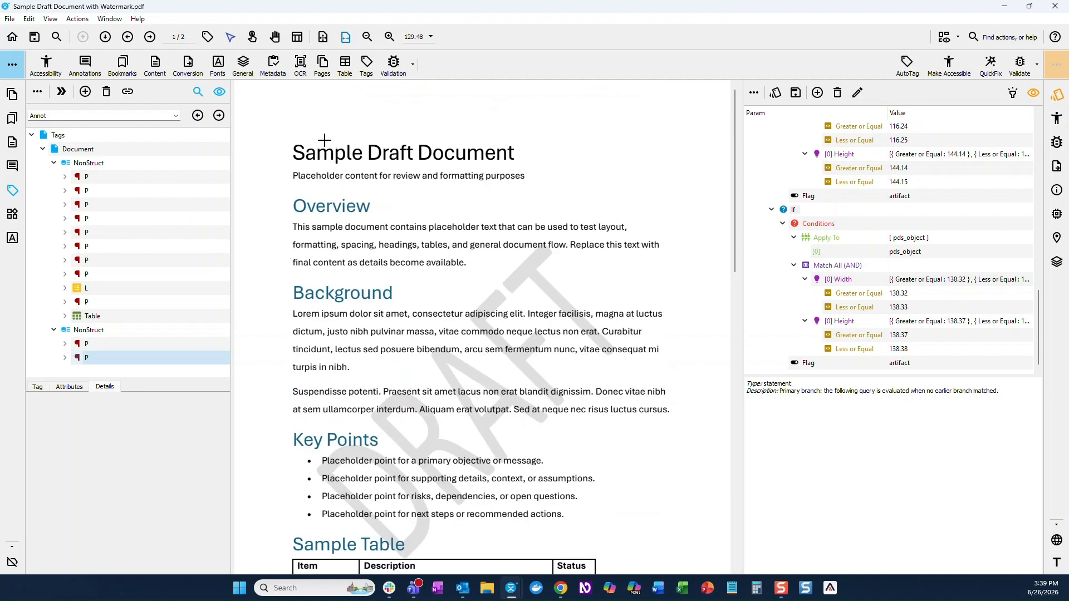
drag(294, 151, 515, 155)
right_click(500, 157)
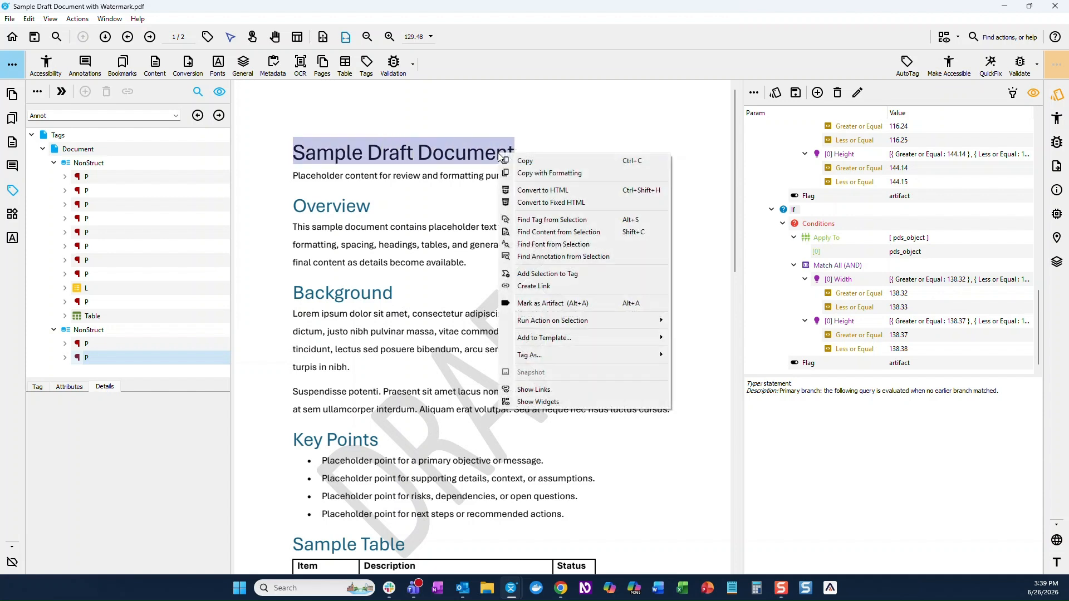
mouse_move(556, 338)
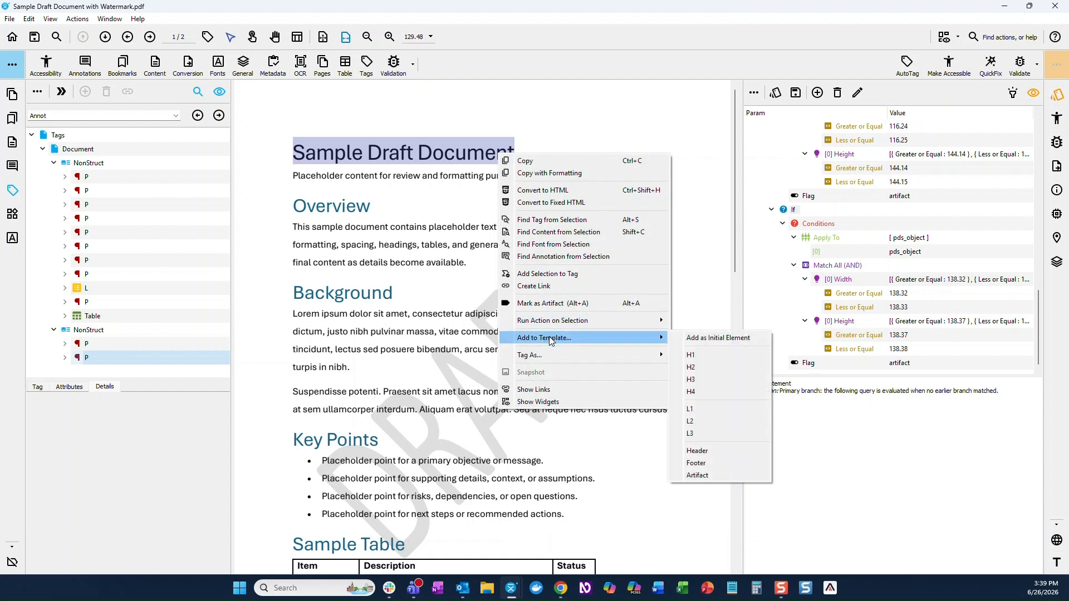
click(695, 357)
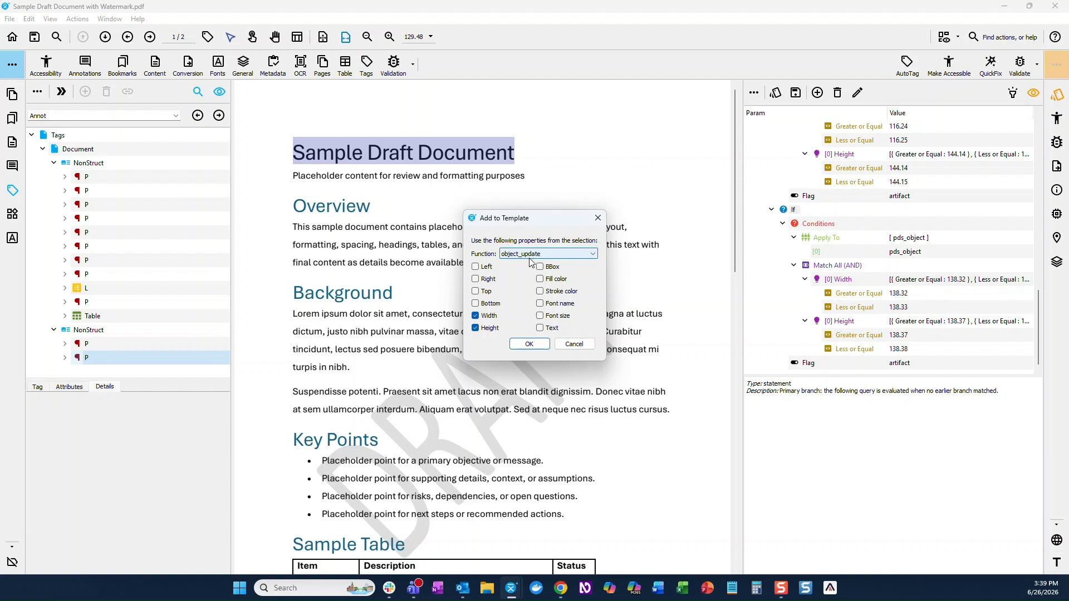
click(596, 255)
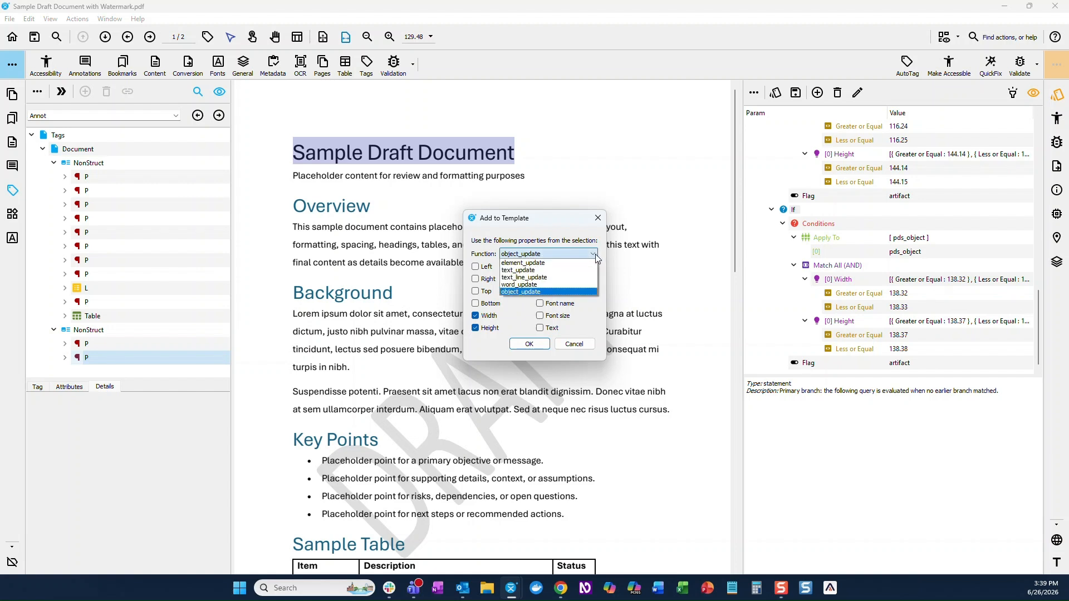
click(550, 276)
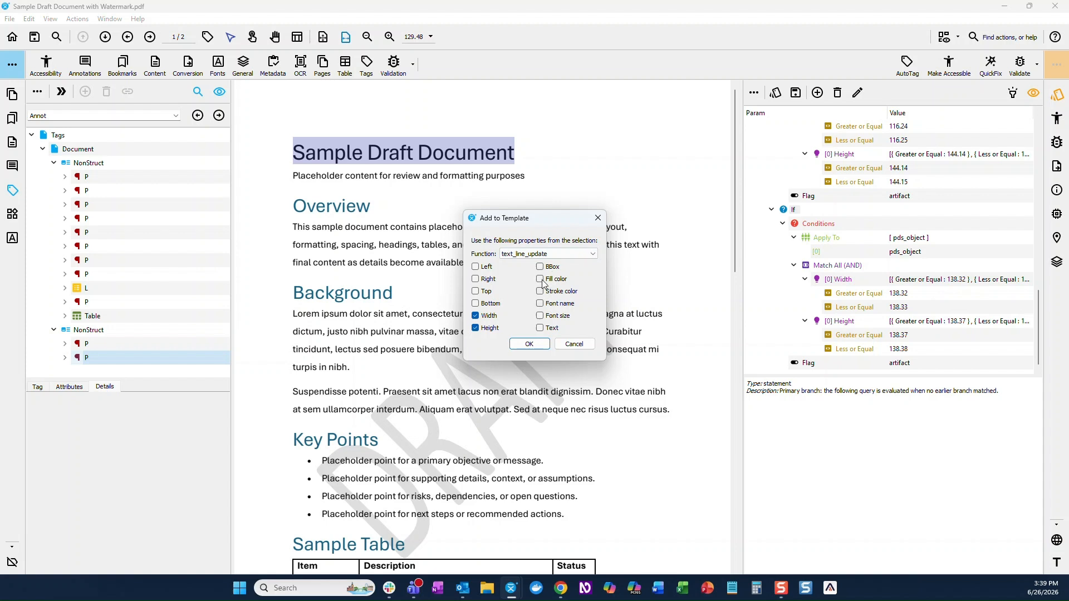
click(540, 303)
click(540, 316)
click(476, 316)
click(477, 329)
click(529, 344)
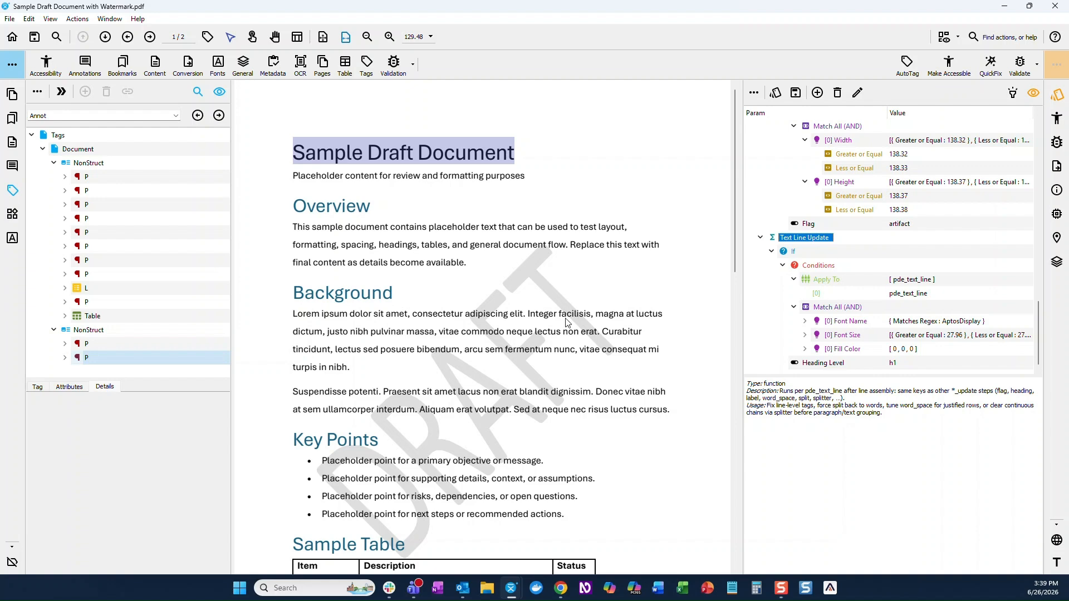
Add the "Overview" heading to the template as H2, using text_line_update matched by Fill color, Font name and Font size
drag(295, 207, 372, 204)
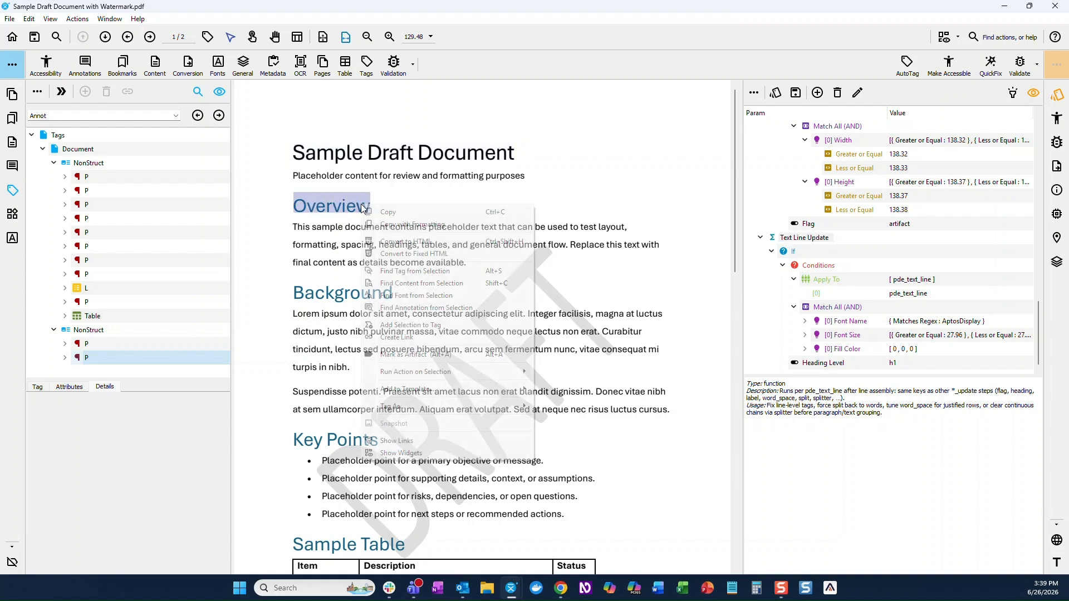
right_click(363, 205)
mouse_move(406, 389)
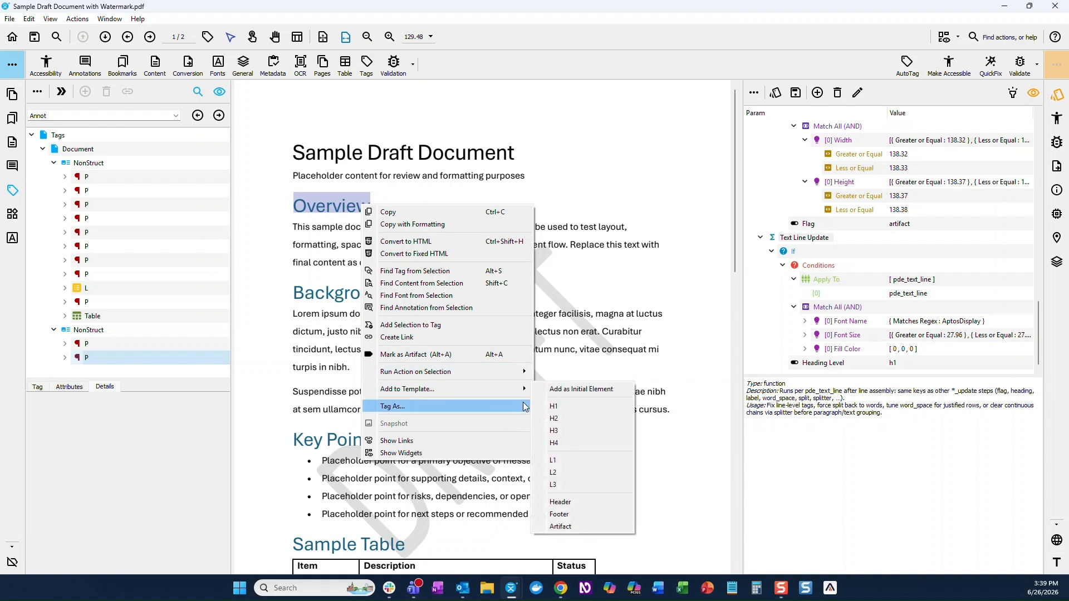
click(552, 419)
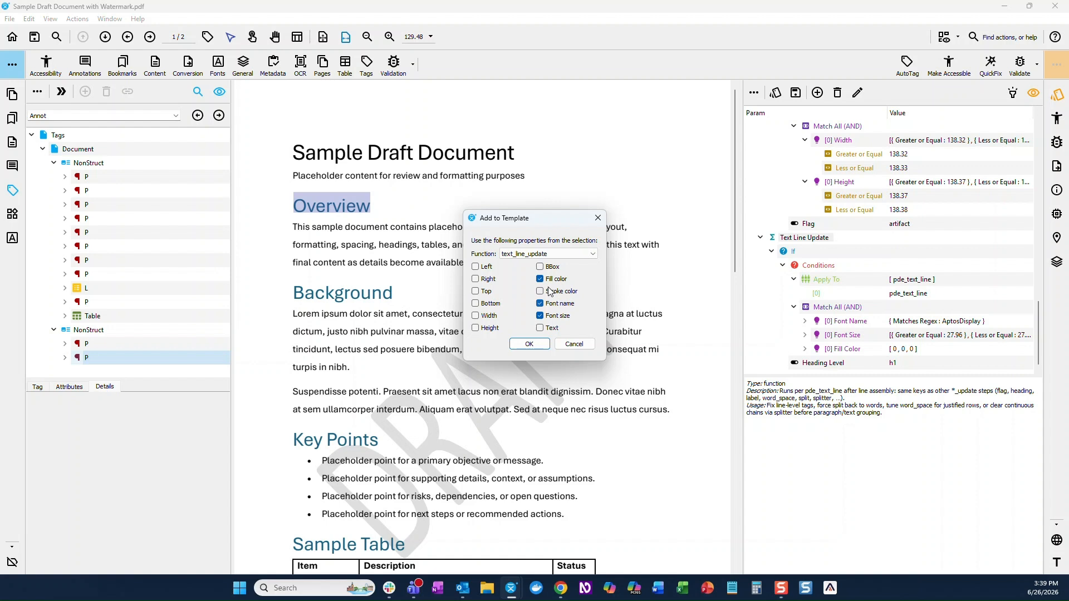
click(529, 345)
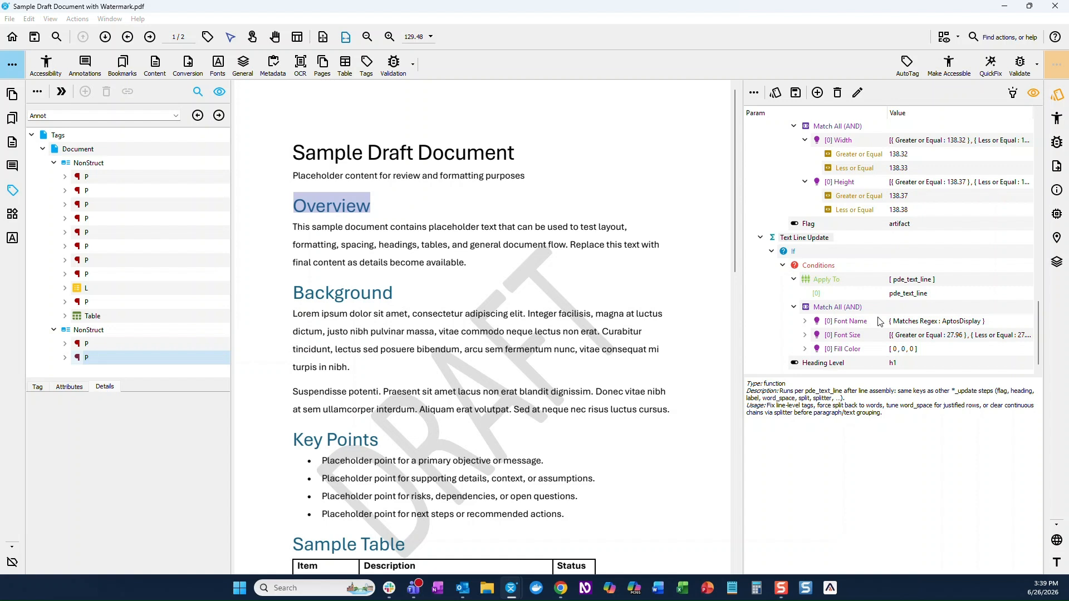
Rerun AutoTag on the document with the new heading rules, overwriting the existing tags
click(908, 66)
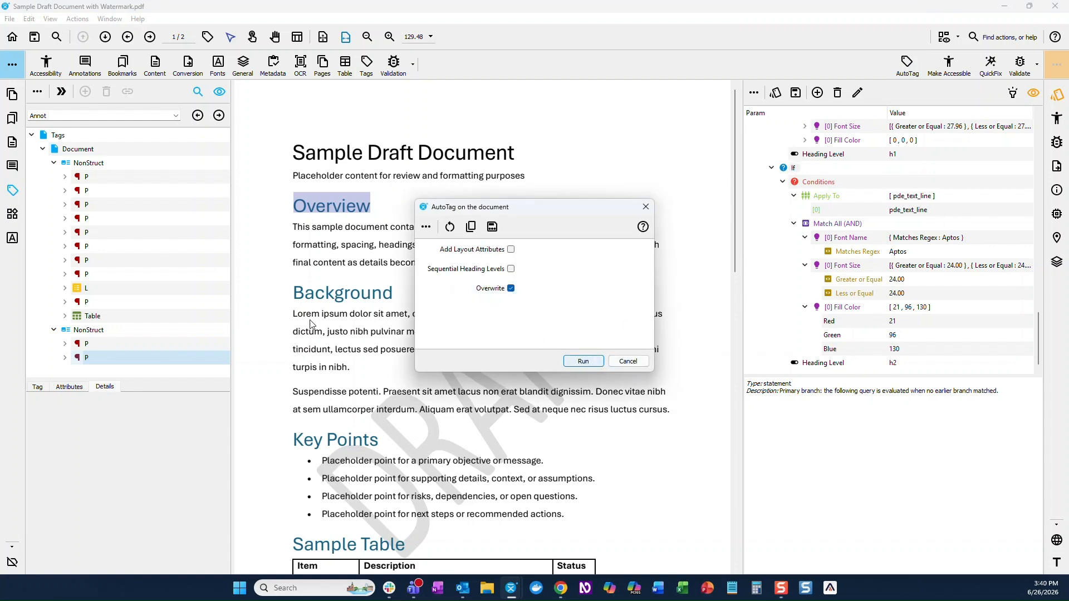
click(583, 361)
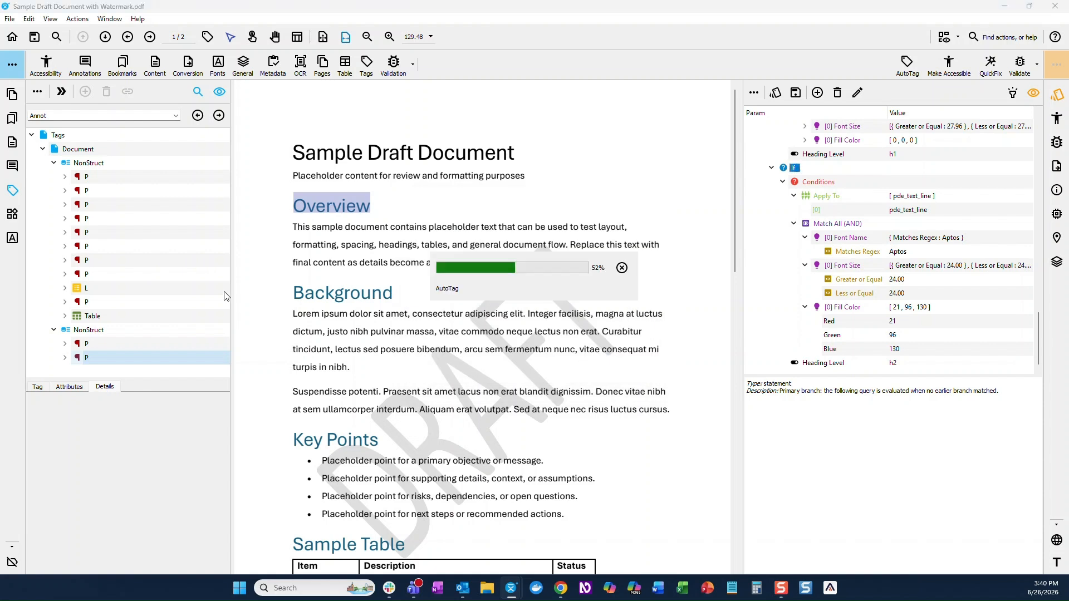
Check the heading, paragraph and list tags on both pages against the content each one highlights
click(53, 163)
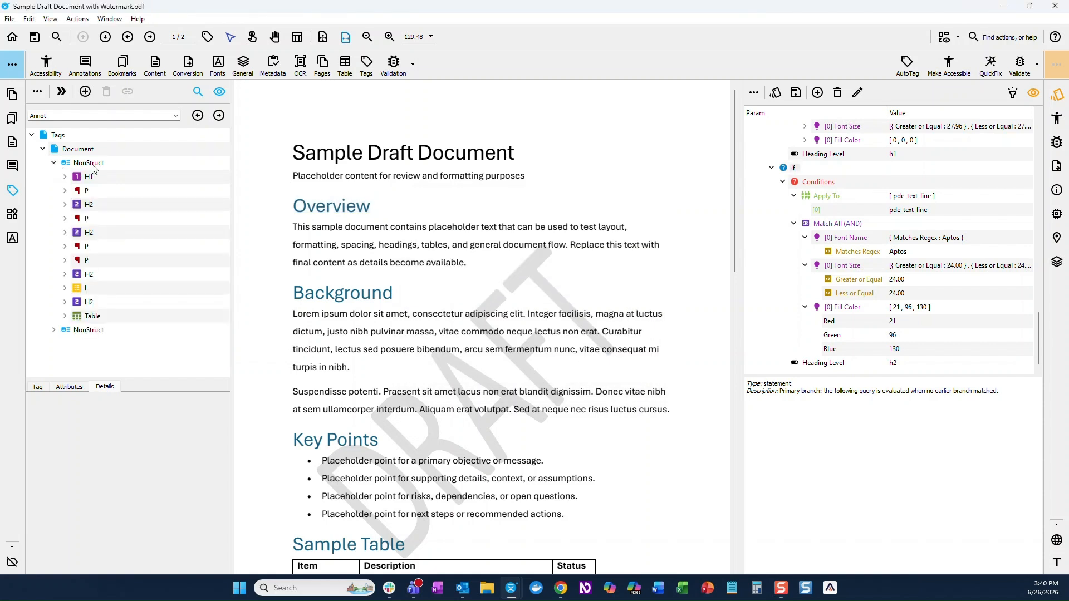
click(109, 179)
click(104, 195)
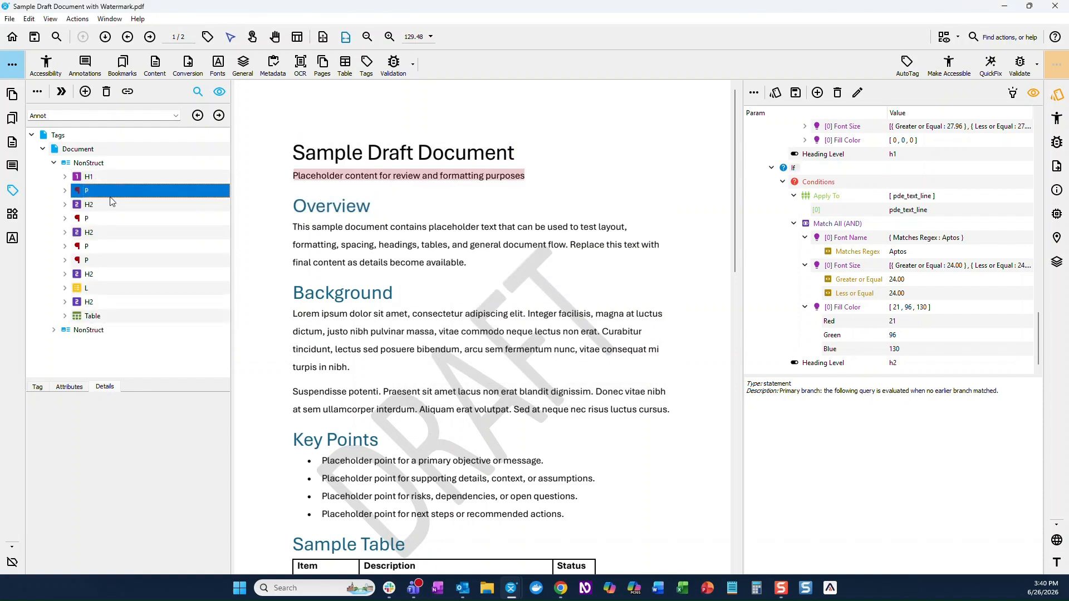
click(102, 205)
click(103, 219)
click(103, 234)
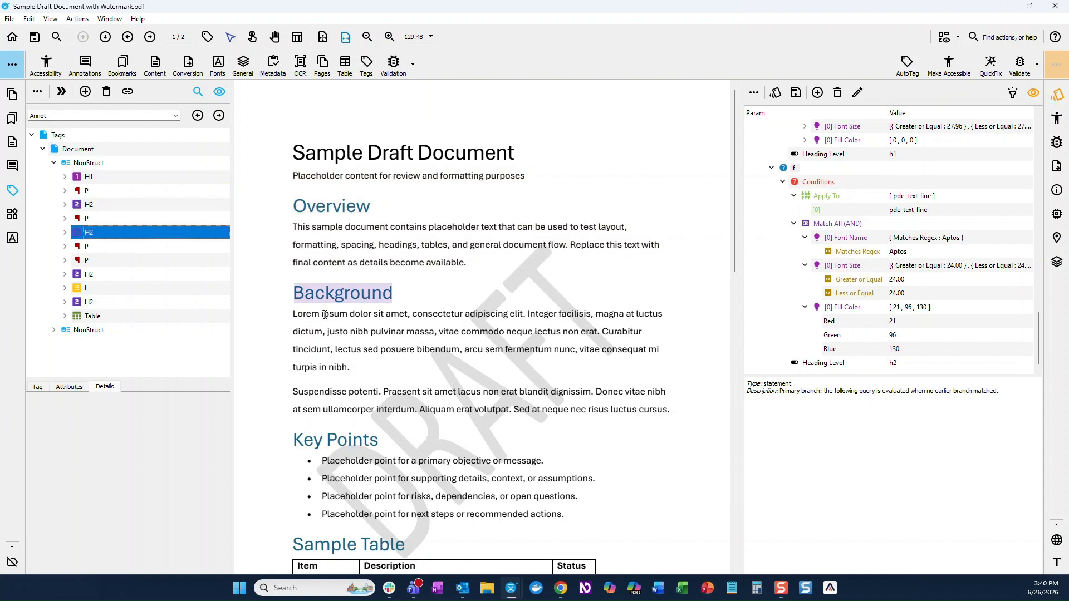
click(99, 290)
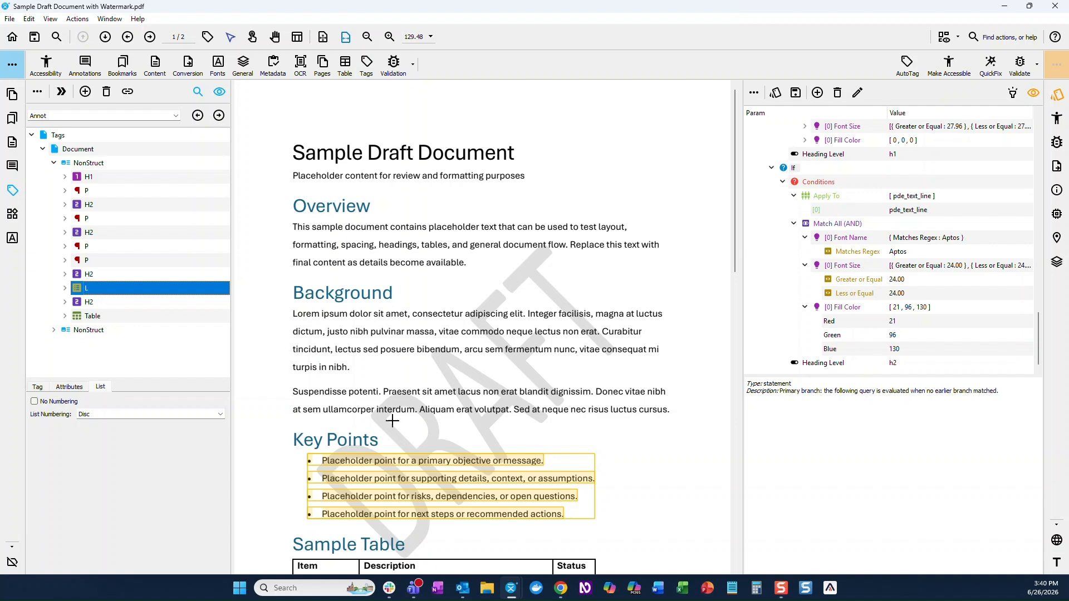
scroll(412, 412, down, 2)
scroll(412, 412, down, 4)
click(53, 330)
click(91, 344)
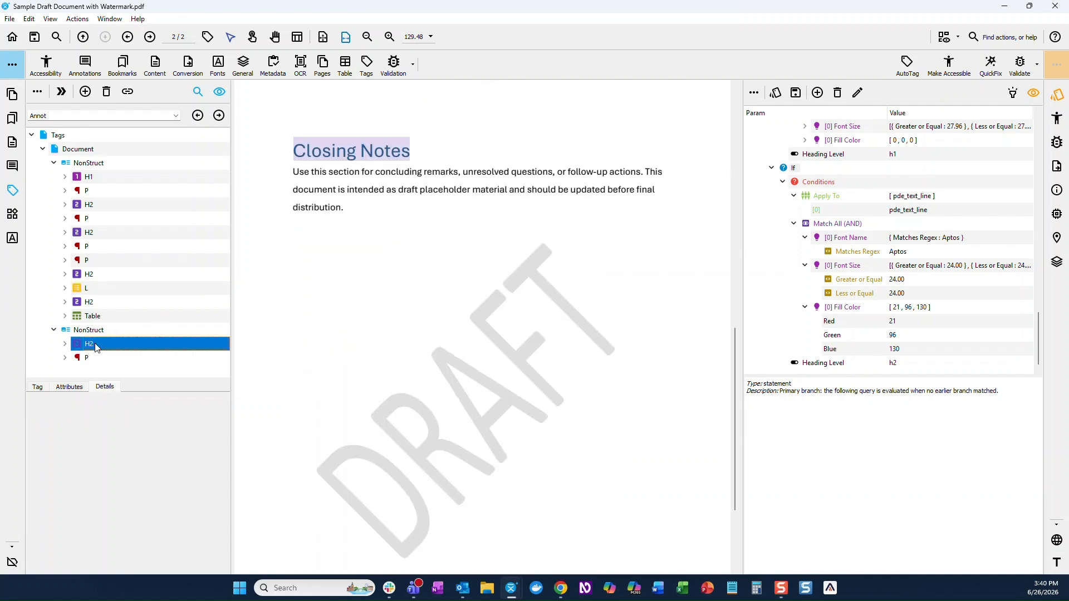
click(108, 359)
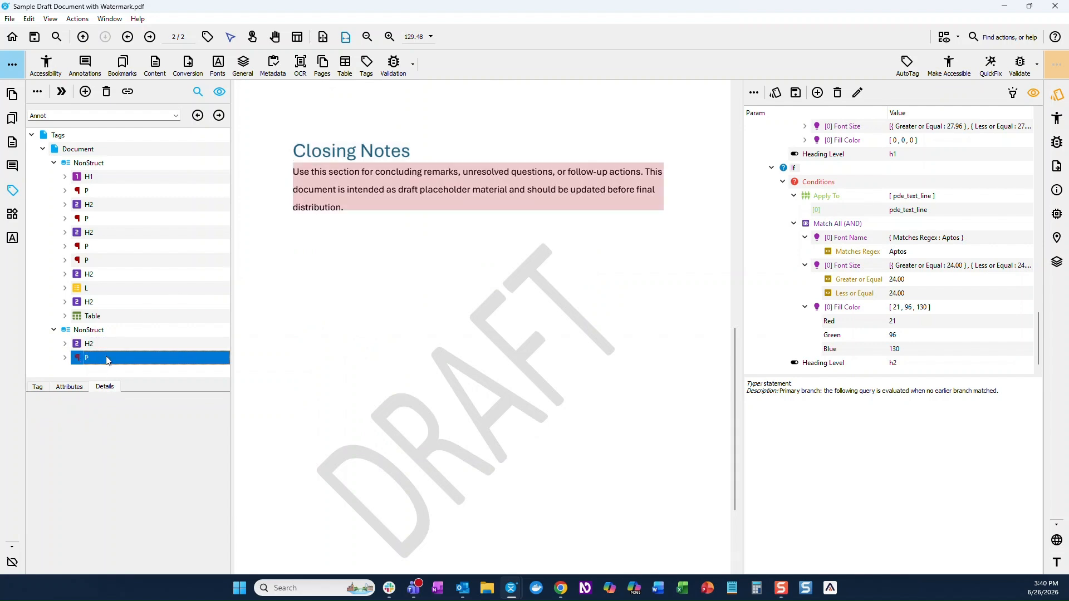